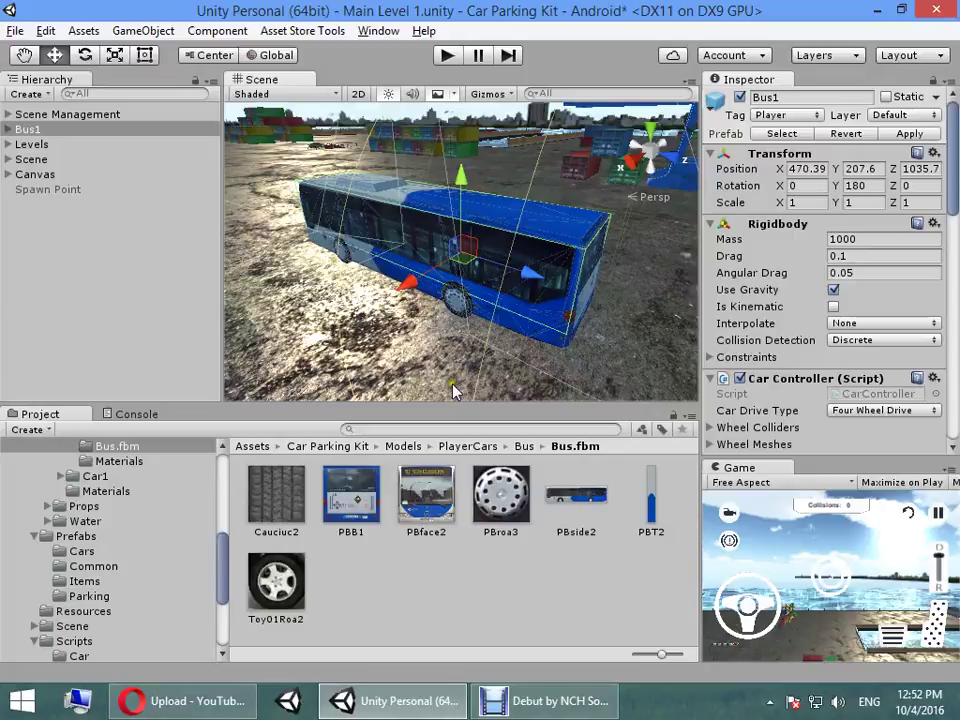
Shift Bus1's Back body collider to the rear bumper at Z -7.67 and widen its X scale to 2.04
left_click(9, 130)
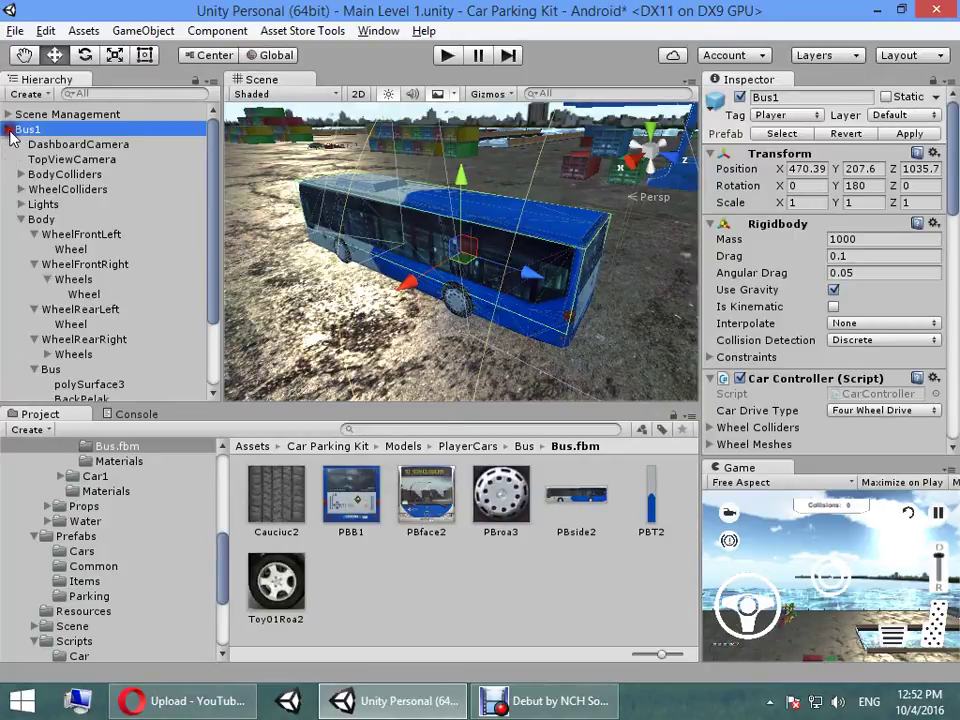
left_click(20, 219)
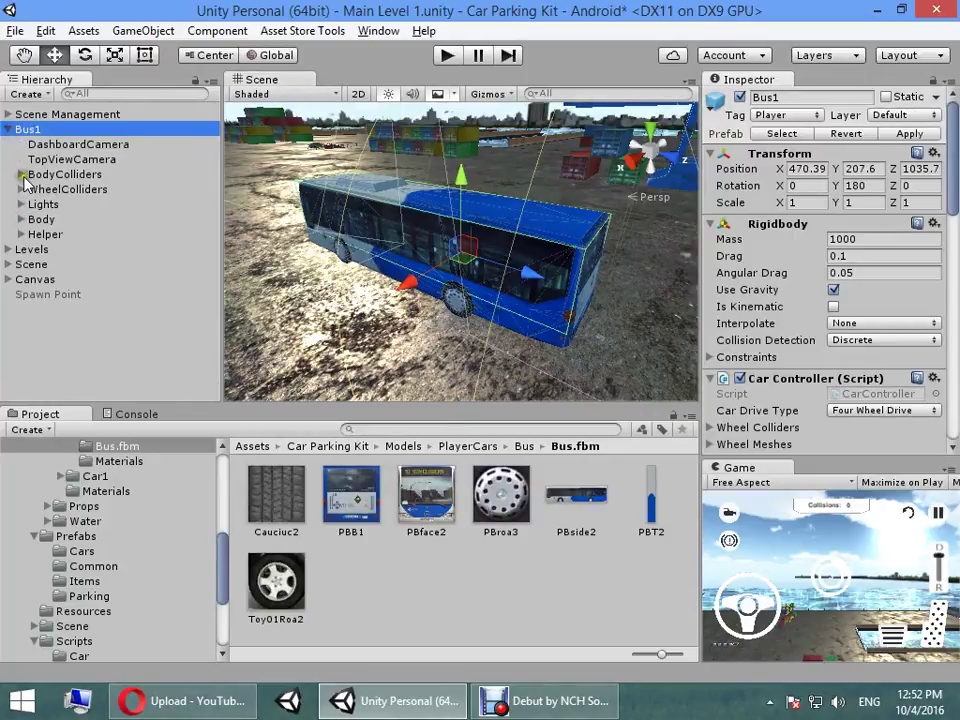
left_click(21, 175)
left_click(54, 190)
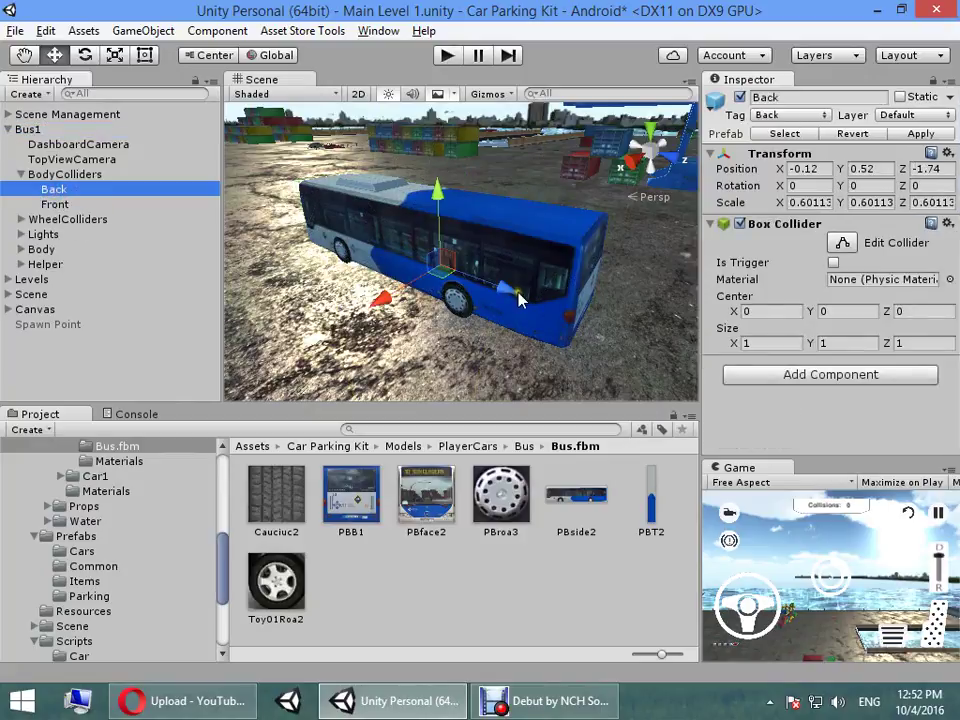
mouse_move(519, 299)
left_mouse_down()
mouse_move(575, 315)
mouse_move(403, 241)
mouse_move(462, 208)
left_mouse_up()
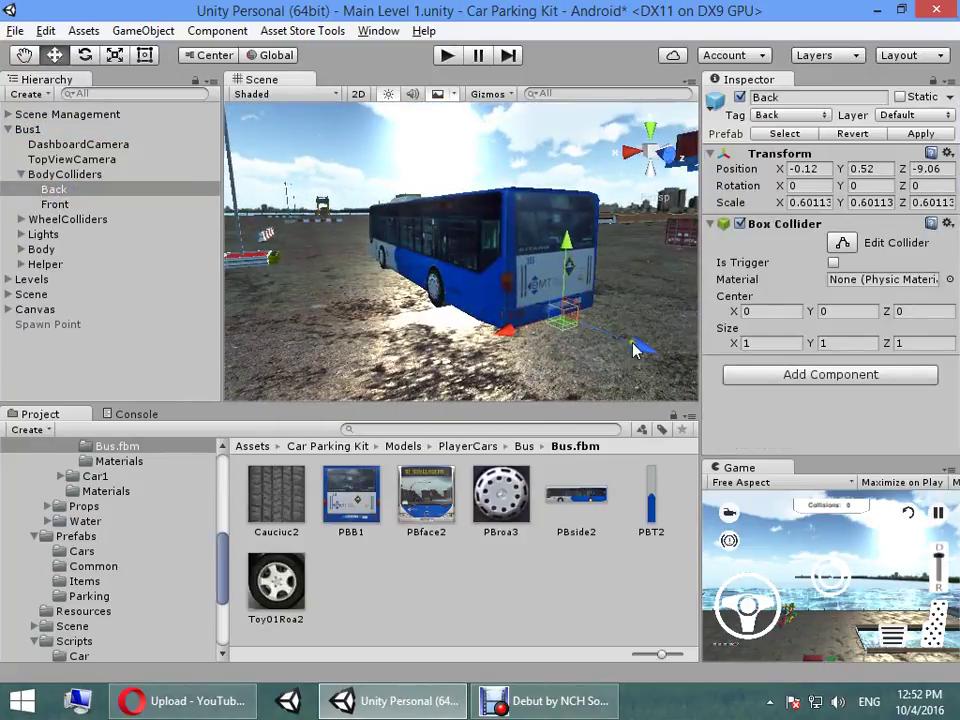
left_click_drag(622, 345, 415, 310, "alt")
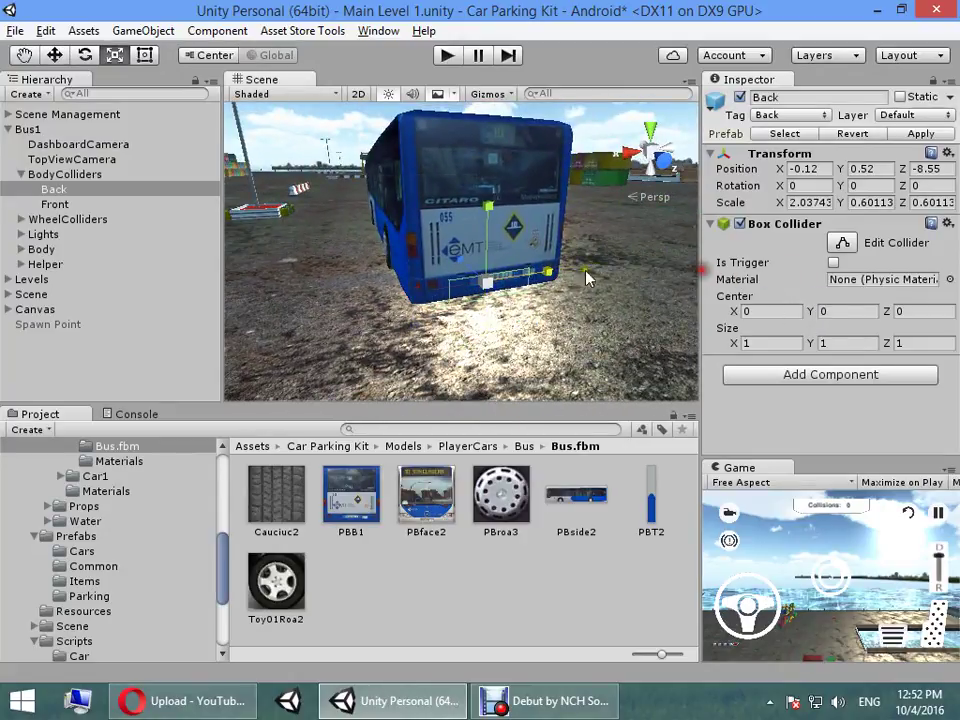
left_click_drag(588, 278, 517, 267, "alt")
mouse_move(660, 315)
left_mouse_down()
mouse_move(650, 321)
mouse_move(586, 198)
mouse_move(488, 153)
mouse_move(427, 302)
mouse_move(554, 337)
left_mouse_up()
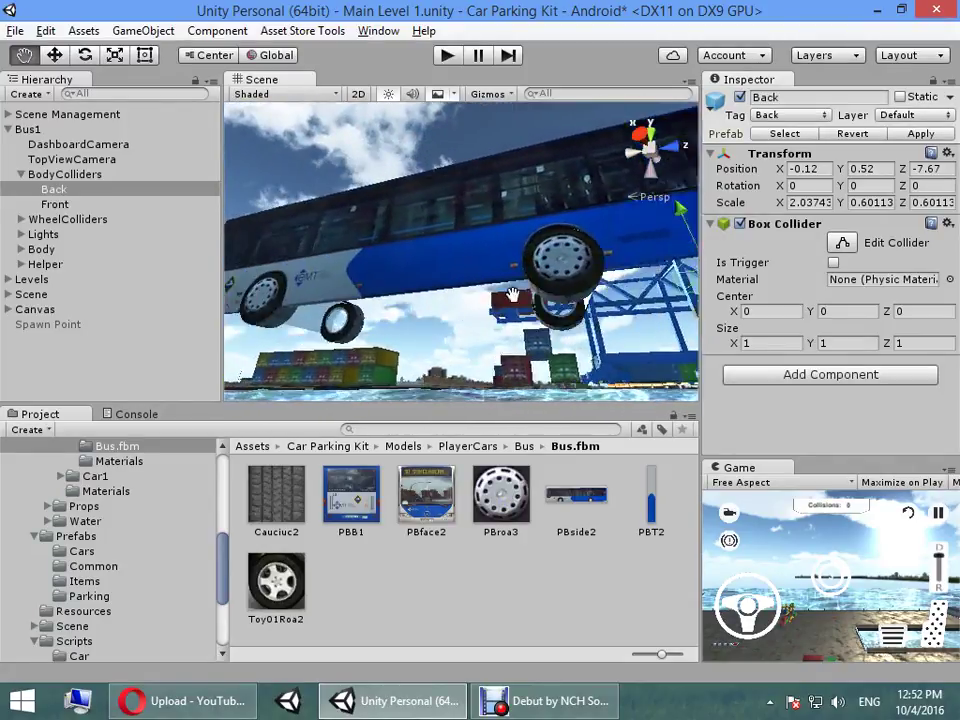
left_click_drag(554, 337, 500, 330, "alt")
Move the Front body collider forward to Z 7.17 and widen its X scale to 2.24
left_click(55, 204)
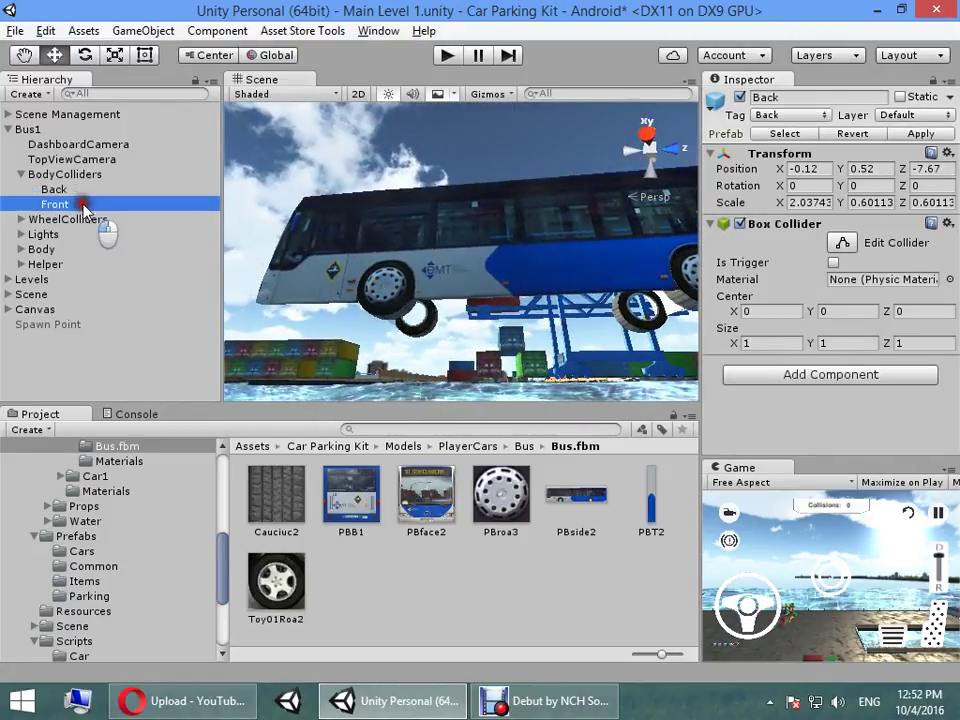
left_click_drag(420, 300, 458, 303, "alt")
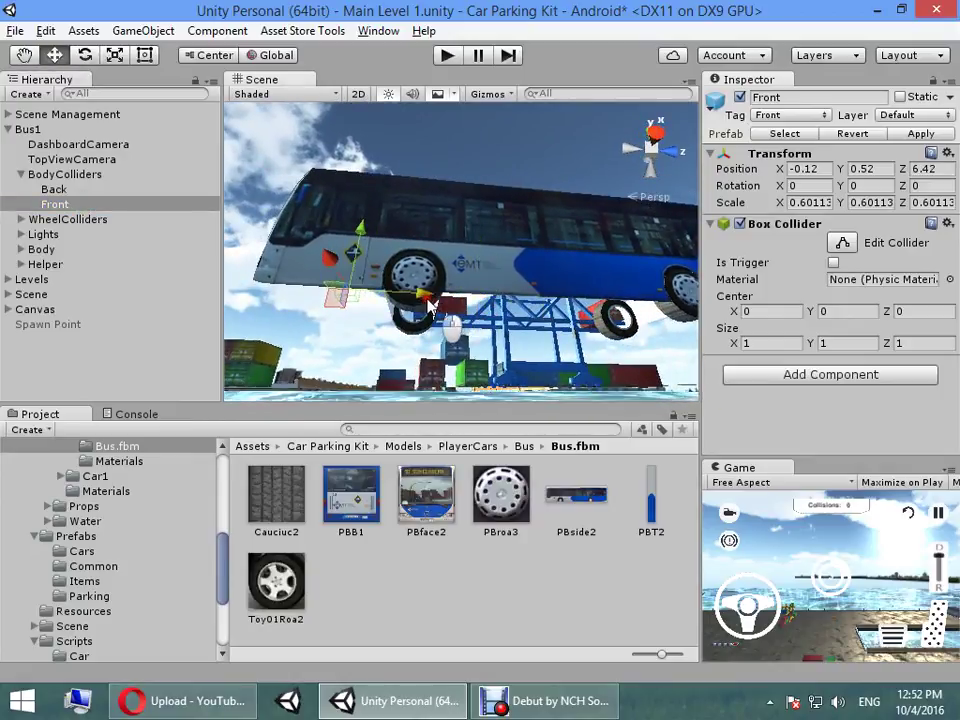
left_click_drag(324, 298, 500, 260, "alt")
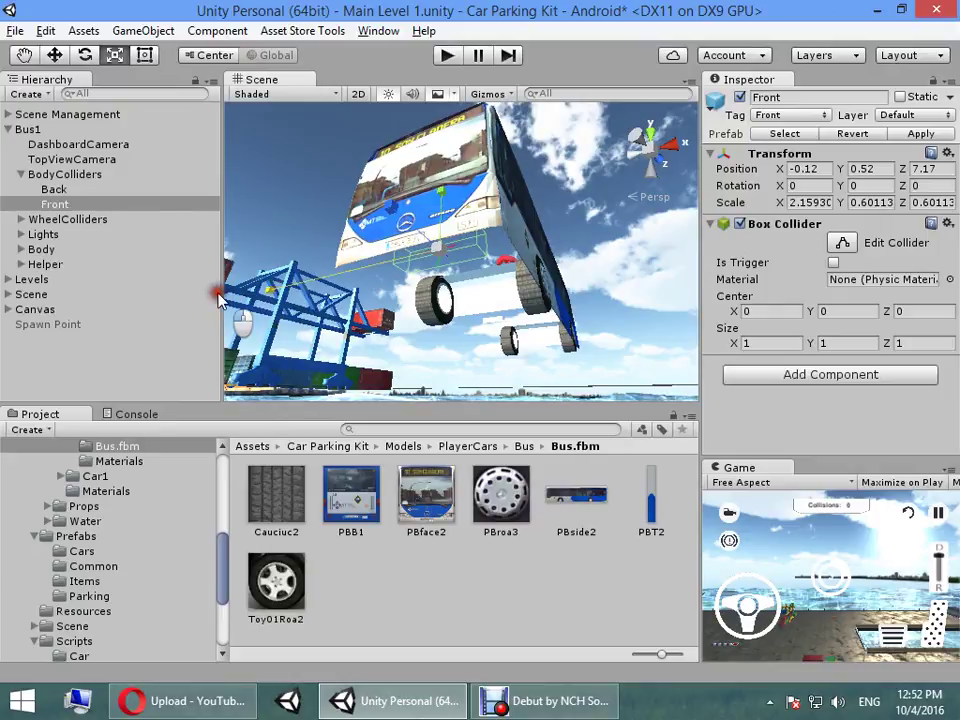
left_click_drag(218, 299, 457, 290, "alt")
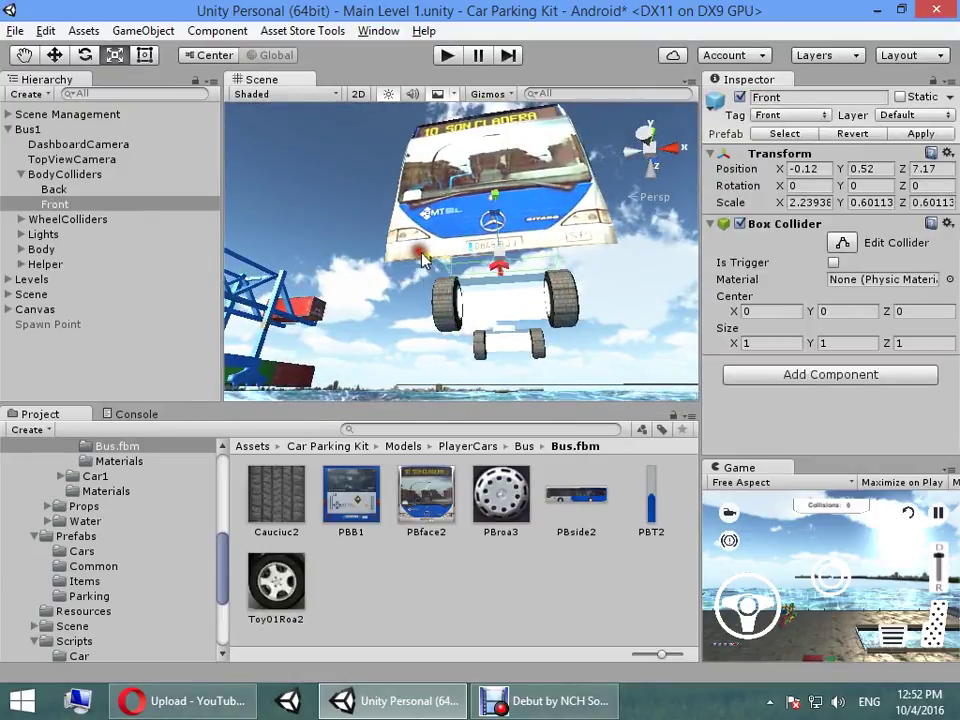
mouse_move(423, 260)
left_mouse_down("alt")
mouse_move(175, 412)
mouse_move(320, 530)
left_mouse_up("alt")
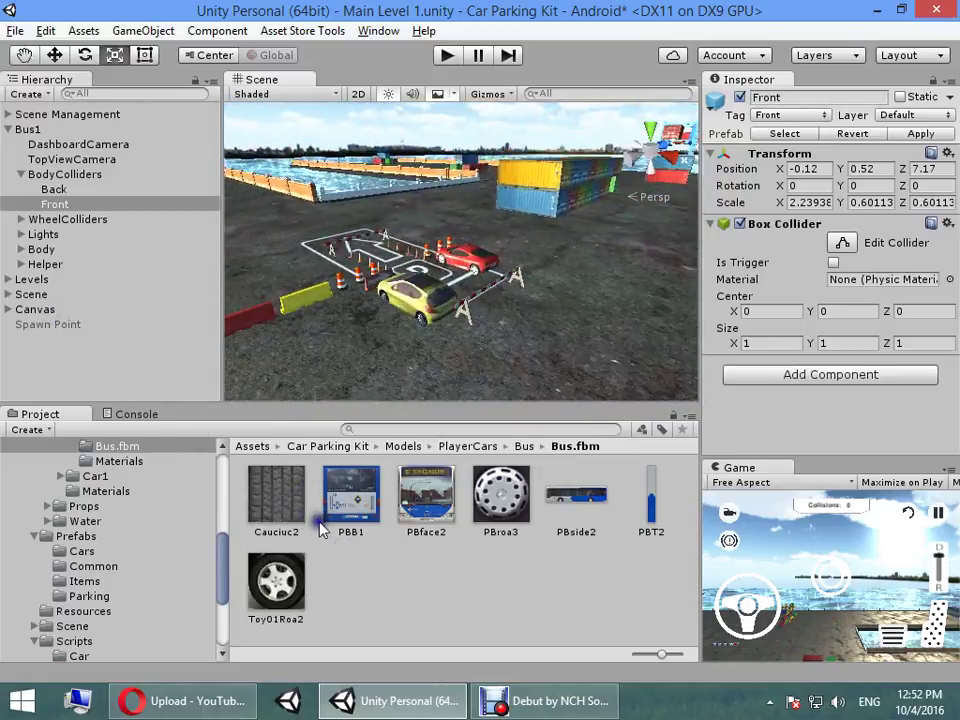
Delete Level 1 and Level 2 from the hierarchy
left_click(9, 130)
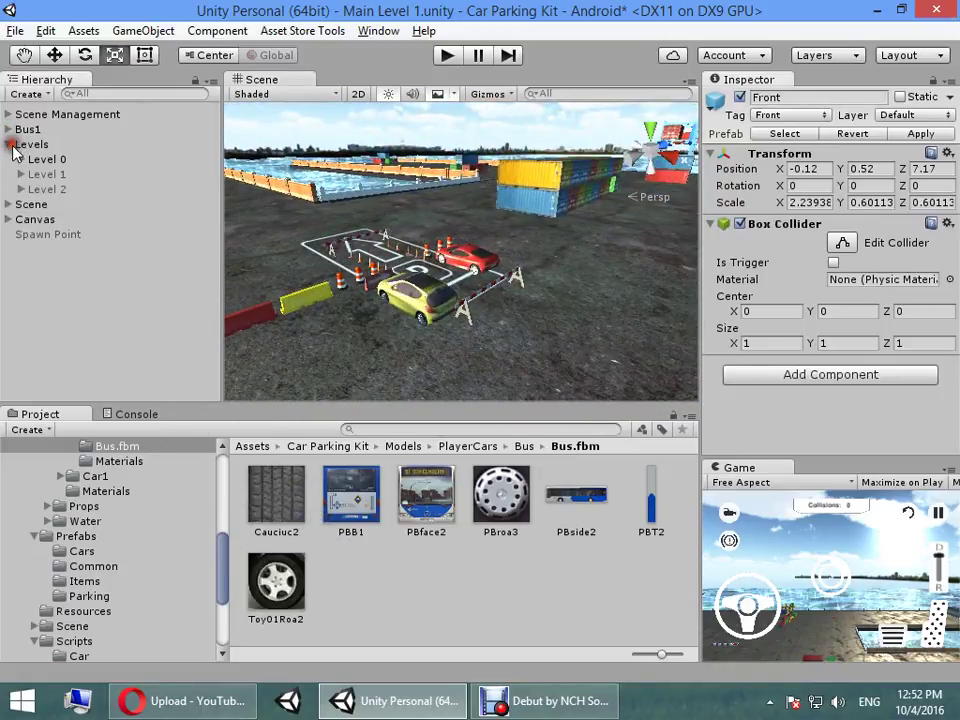
left_click(42, 175)
key("Delete")
left_click(43, 173)
key("Delete")
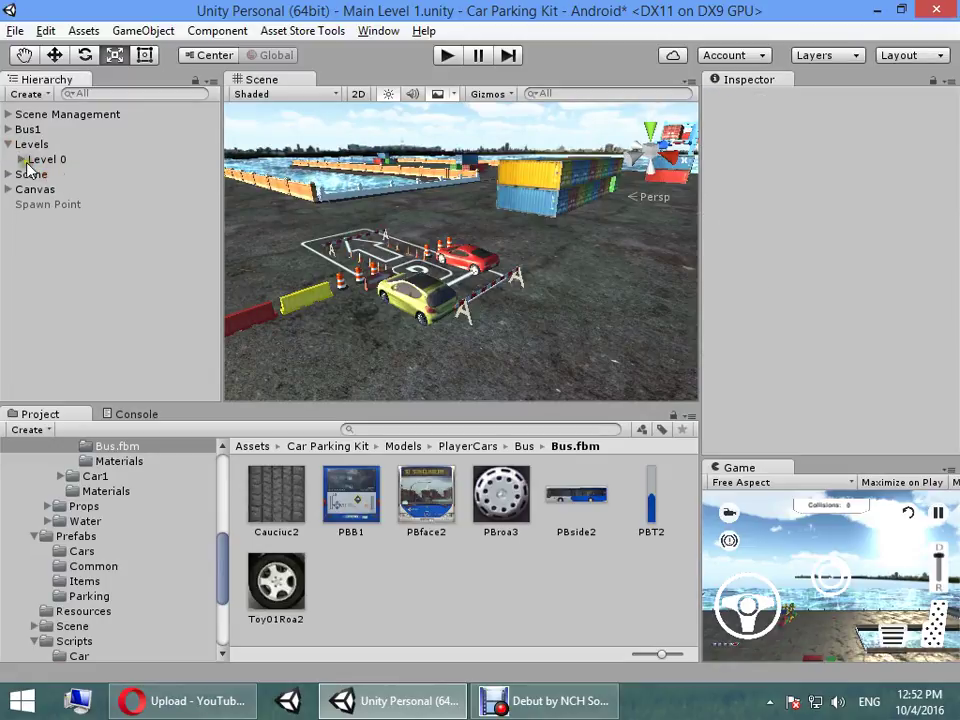
Move Level 0's Items group, with its cones and red car, to X 5.2, Z -12.73
left_click(33, 189)
left_click(33, 189)
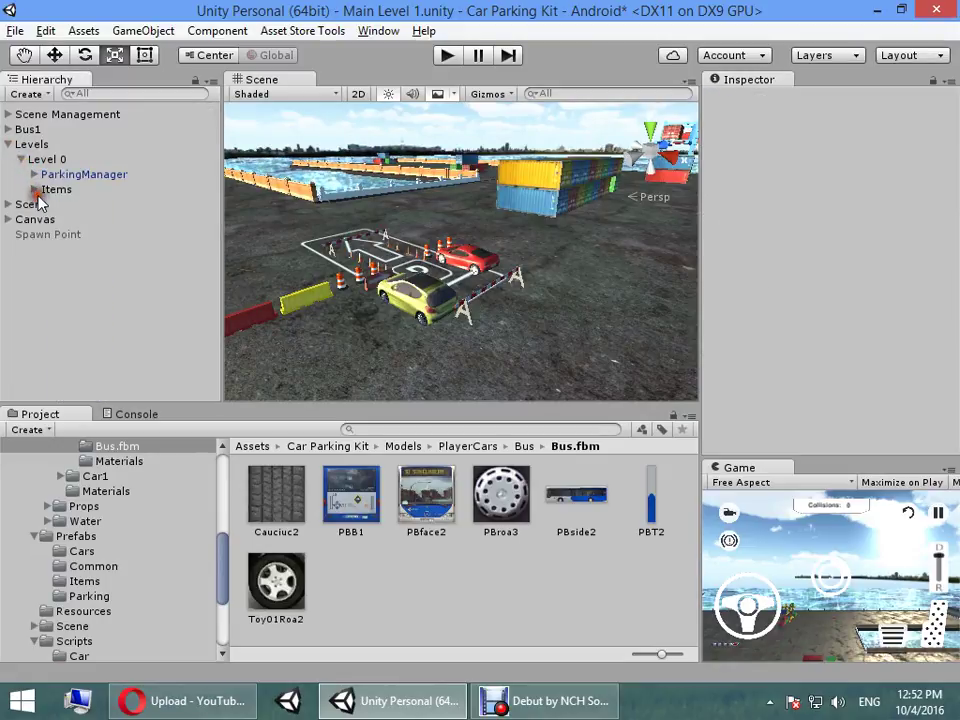
left_click(56, 189)
left_click_drag(400, 293, 125, 490)
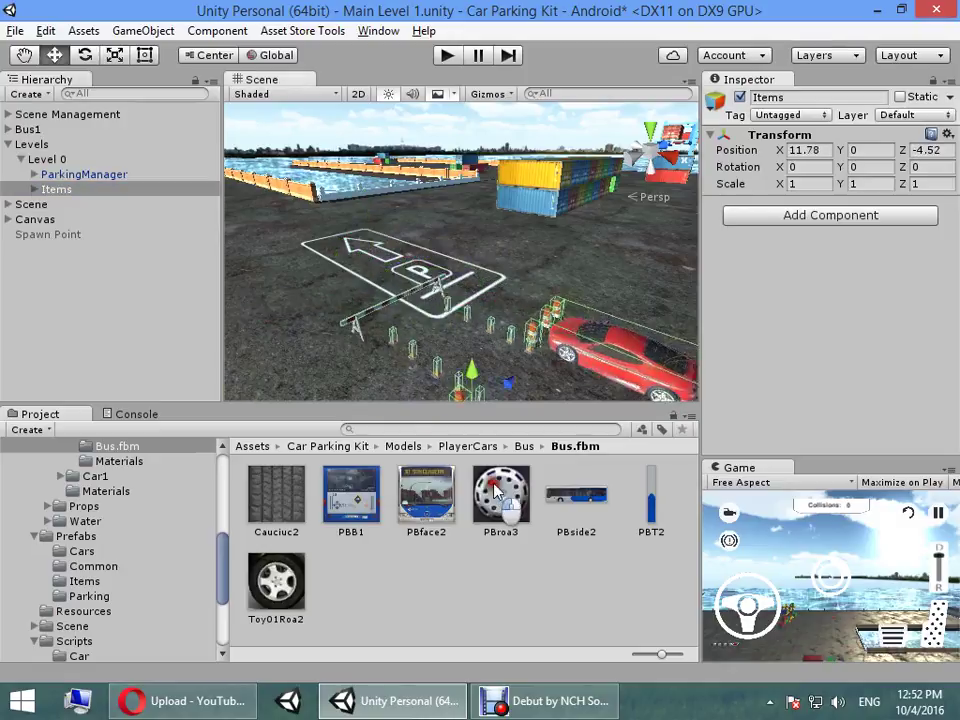
left_click_drag(930, 625, 957, 385)
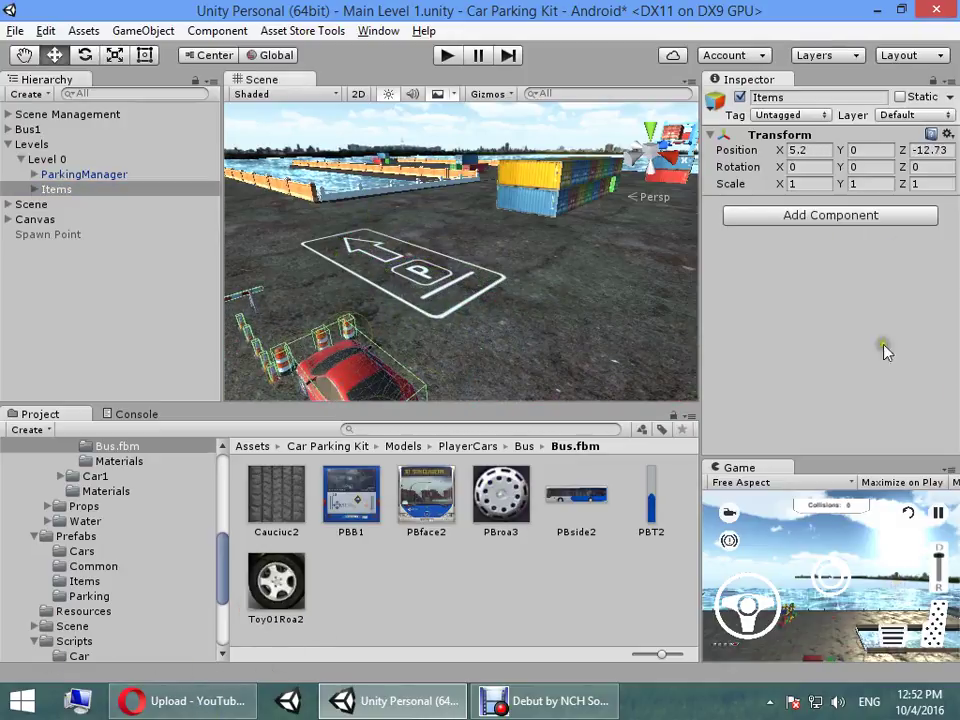
left_click_drag(884, 350, 603, 117, "alt")
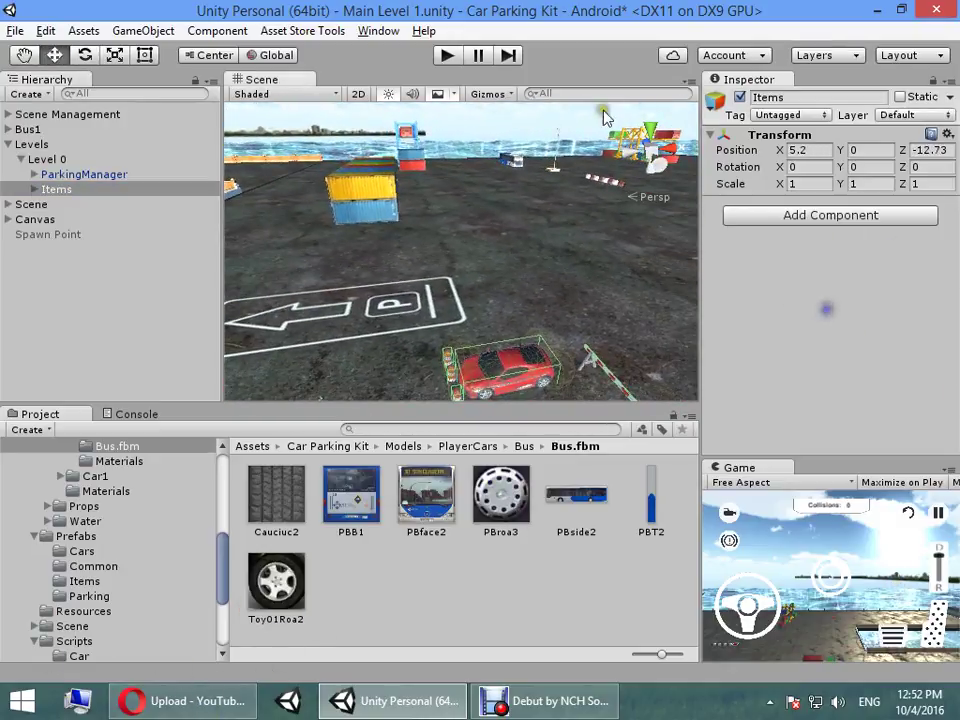
Drag Bus1 over Level 0's parking spot, turned to about 270.92 degrees
left_click(71, 131)
left_click_drag(503, 168, 476, 204, "alt")
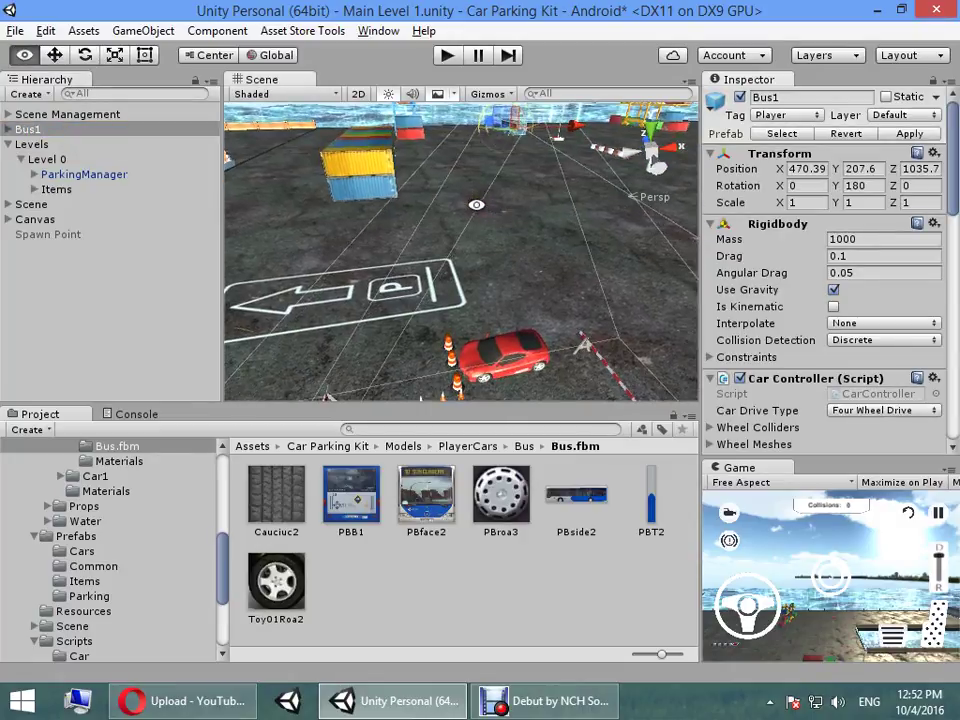
left_click_drag(510, 137, 487, 213)
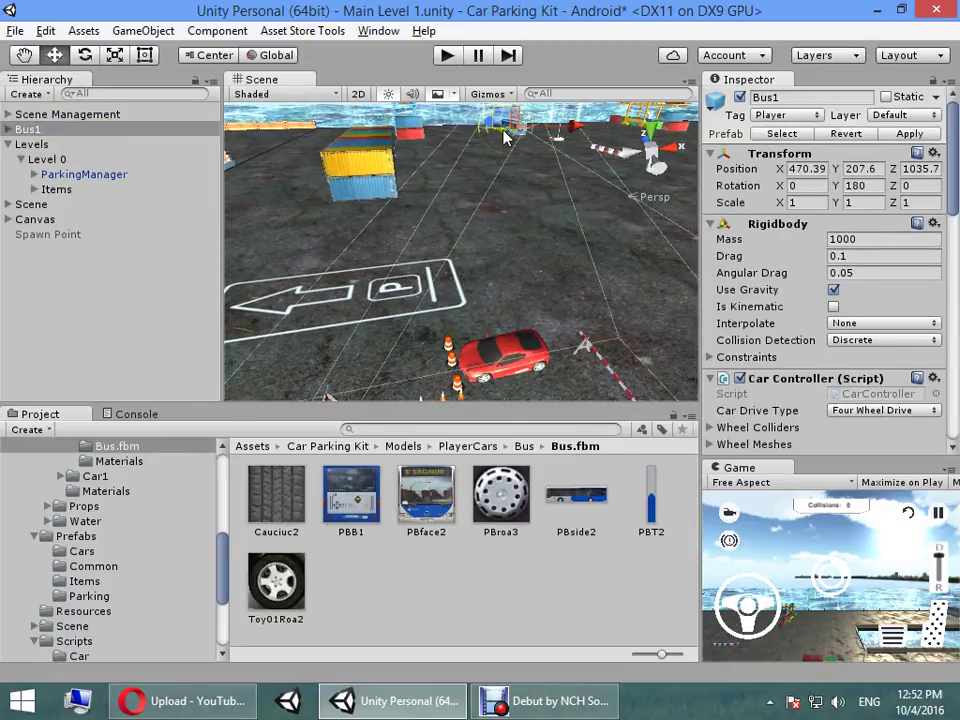
mouse_move(505, 137)
left_mouse_down()
mouse_move(469, 285)
mouse_move(189, 204)
left_mouse_up()
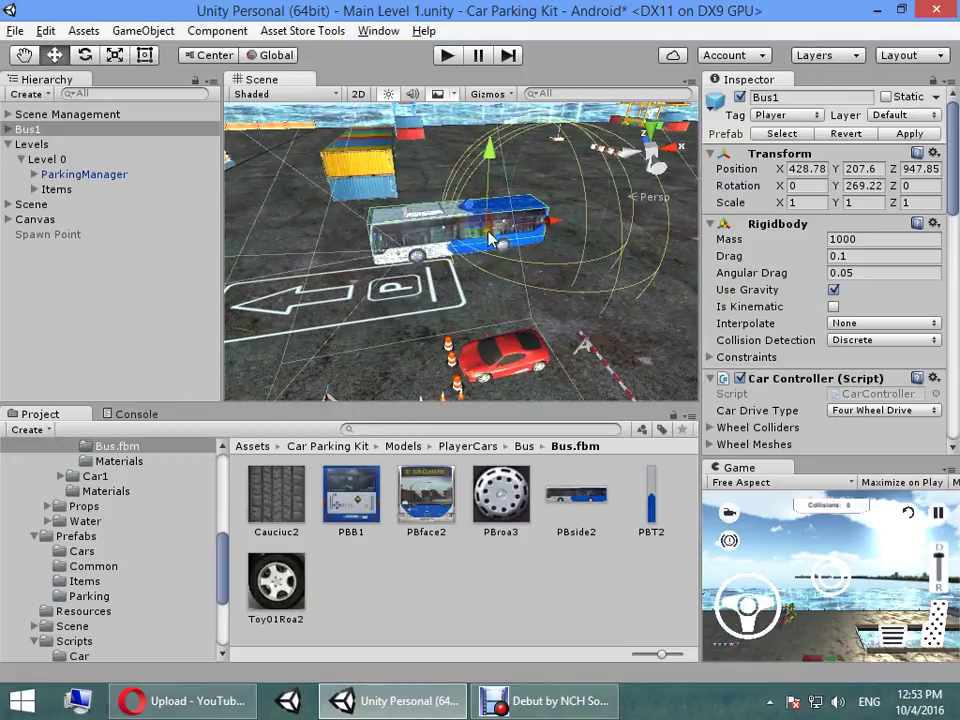
left_click_drag(490, 237, 350, 292)
Center the bus in the spot at X 417.42, Z 943.37 and view it from the top
key("f")
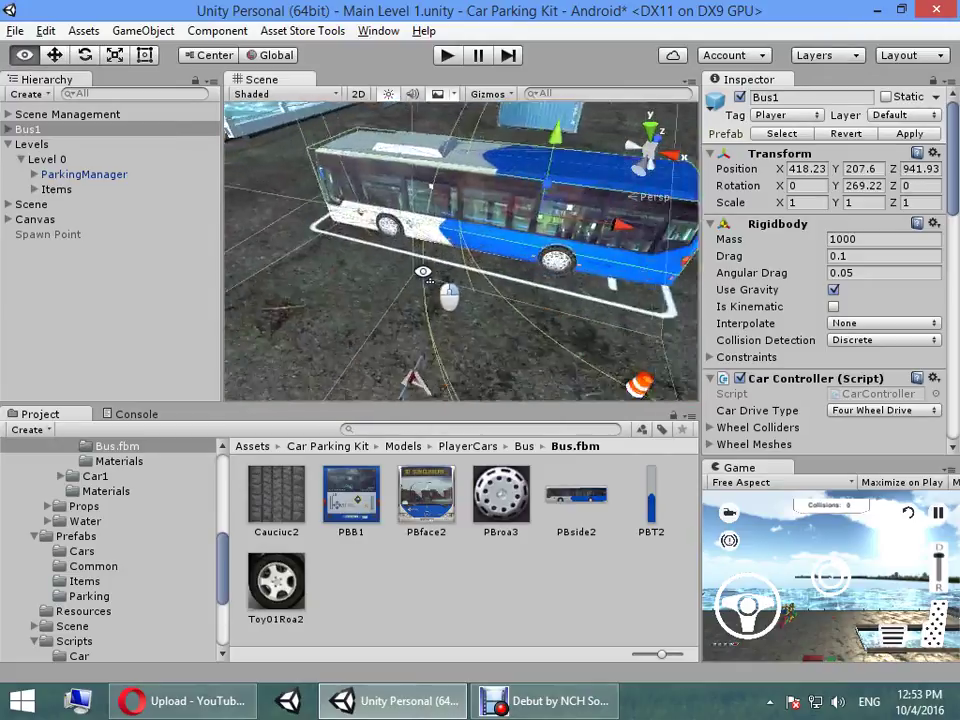
mouse_move(614, 233)
left_mouse_down("alt")
mouse_move(604, 265)
mouse_move(546, 237)
mouse_move(536, 203)
mouse_move(556, 258)
left_mouse_up("alt")
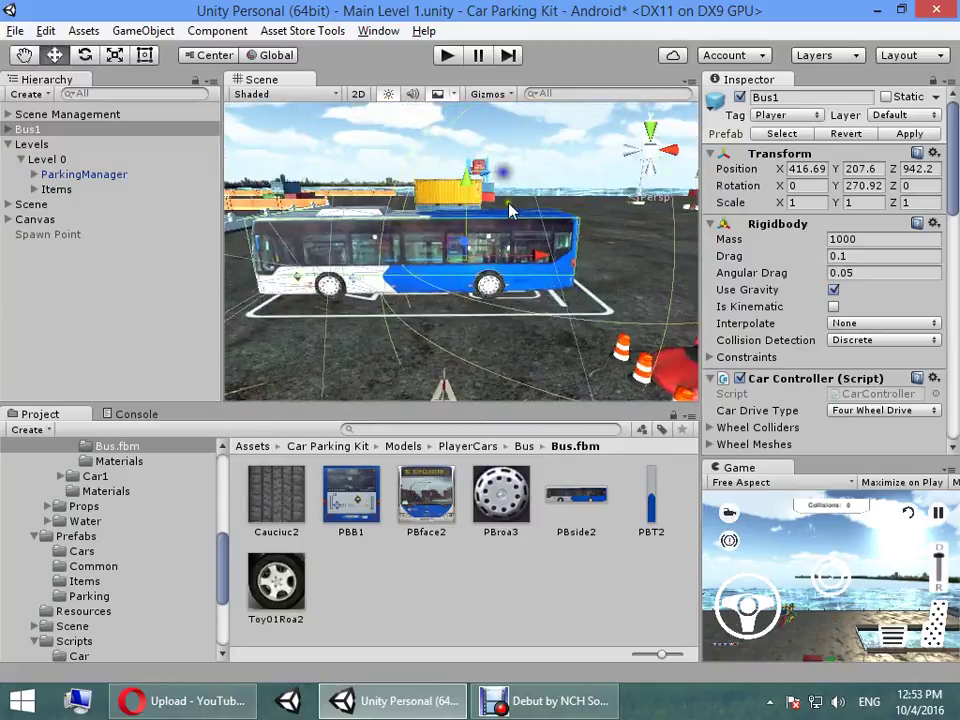
mouse_move(336, 245)
left_mouse_down("alt")
mouse_move(486, 224)
mouse_move(455, 264)
mouse_move(545, 250)
left_mouse_up("alt")
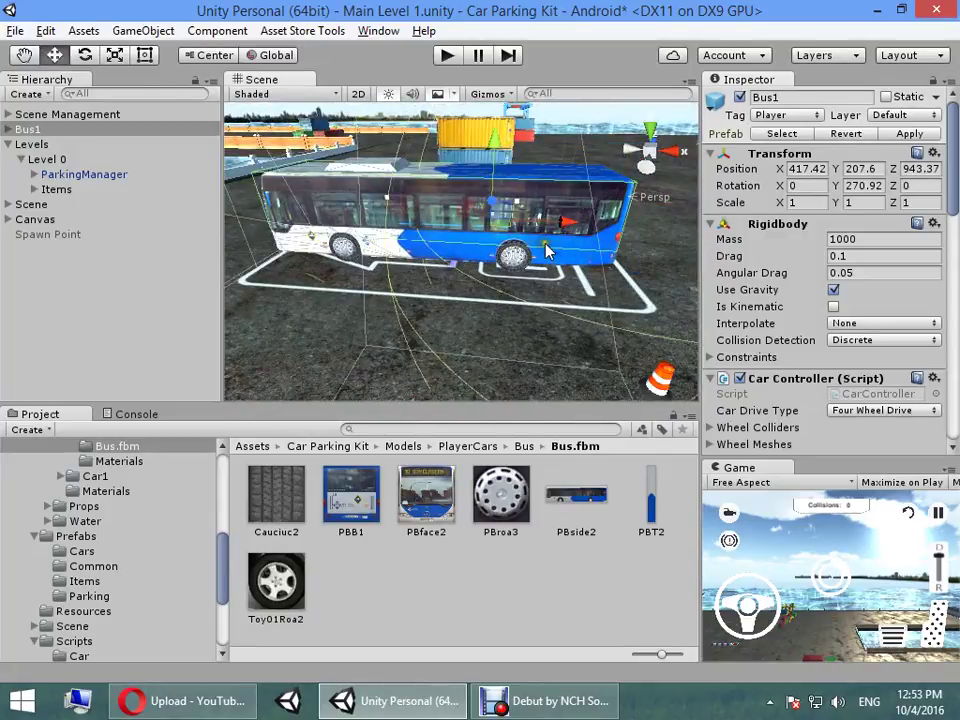
left_click(648, 131)
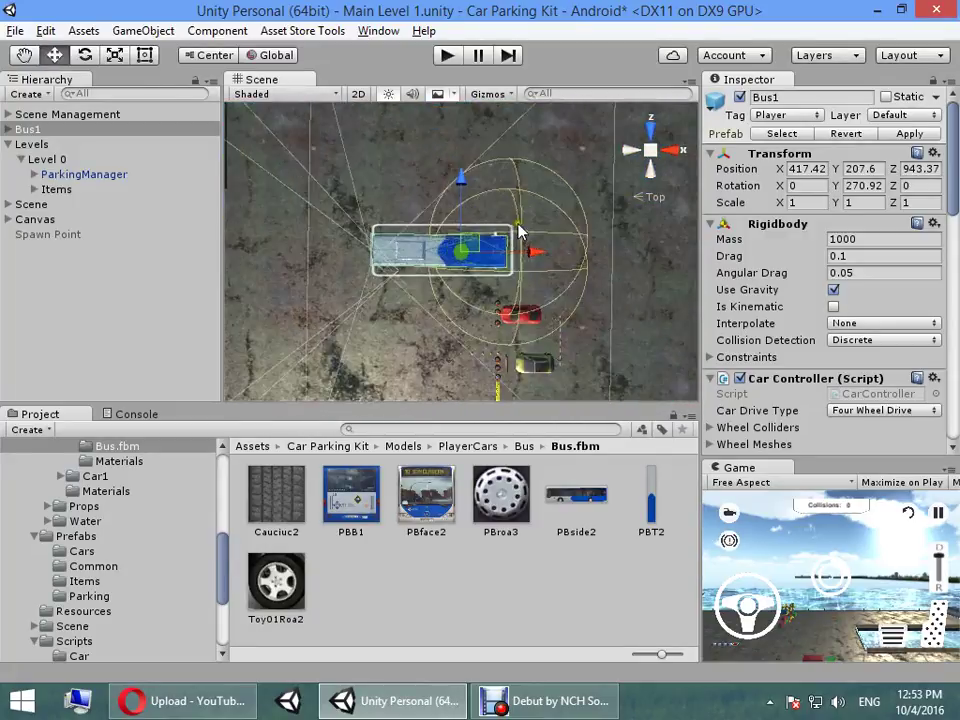
Resize ParkingManager's Park Place spot to about 6.88 by 21.57 so its outline frames the bus
left_click(72, 175)
left_click(35, 175)
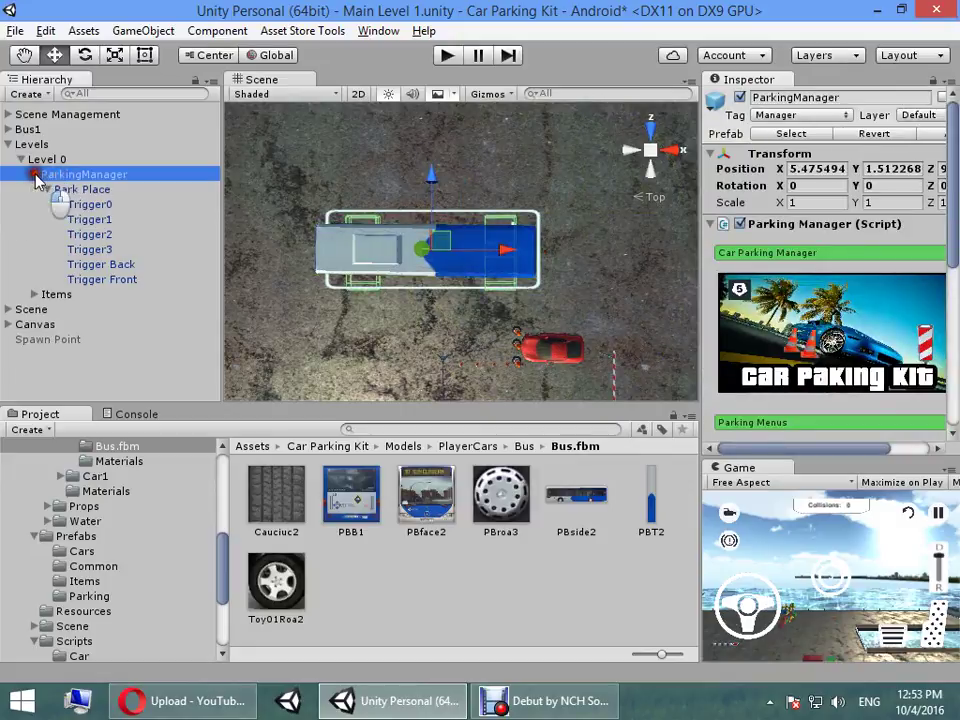
left_click(66, 203)
left_click(75, 189)
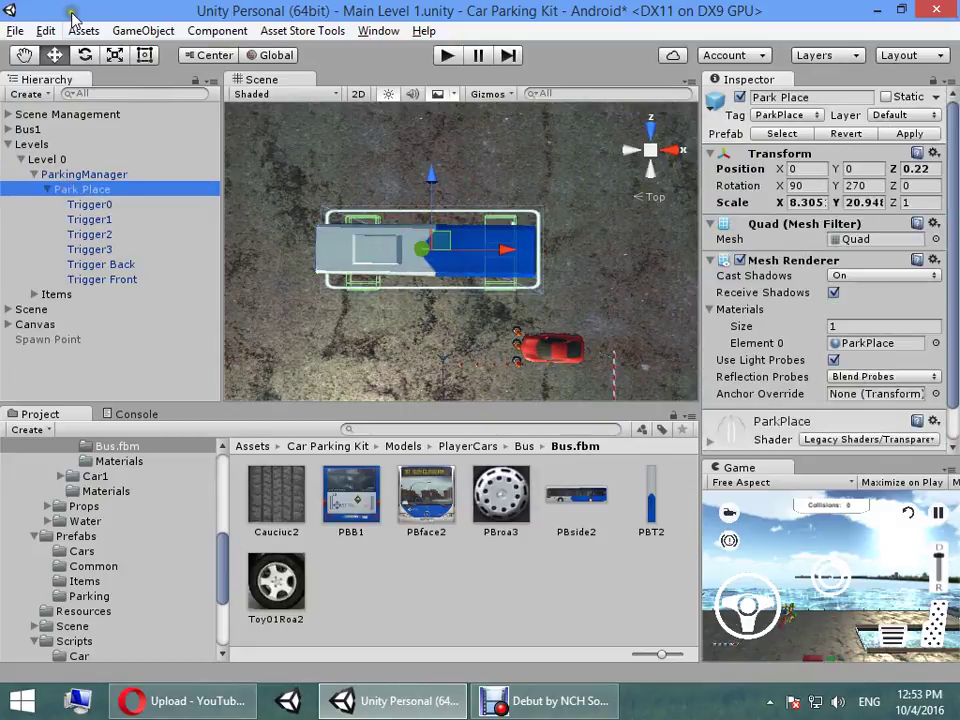
left_click(145, 55)
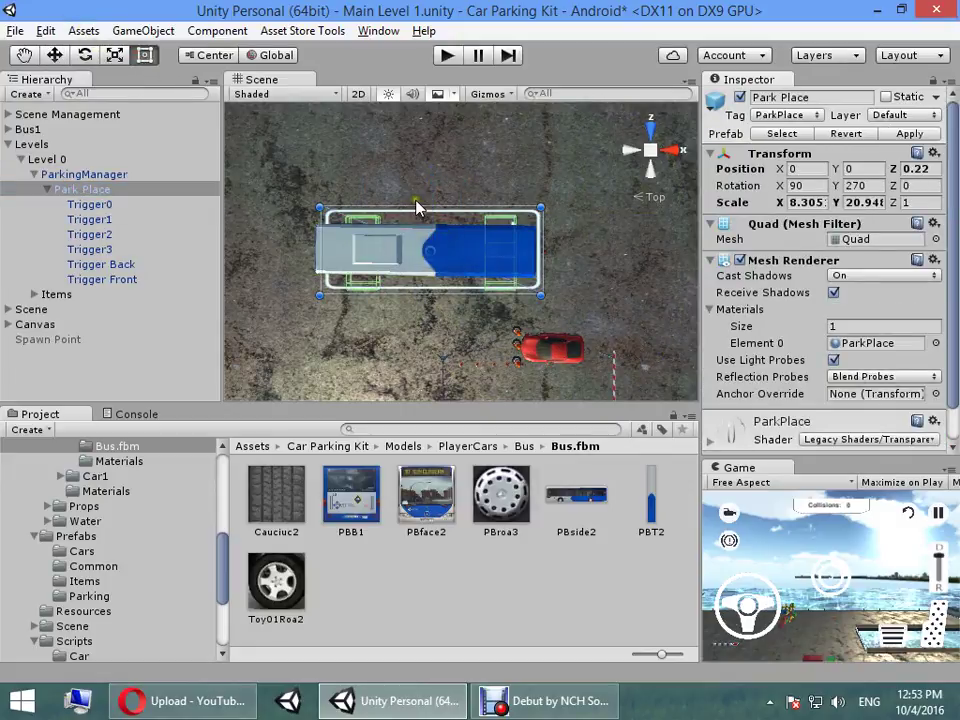
left_click_drag(417, 209, 423, 214)
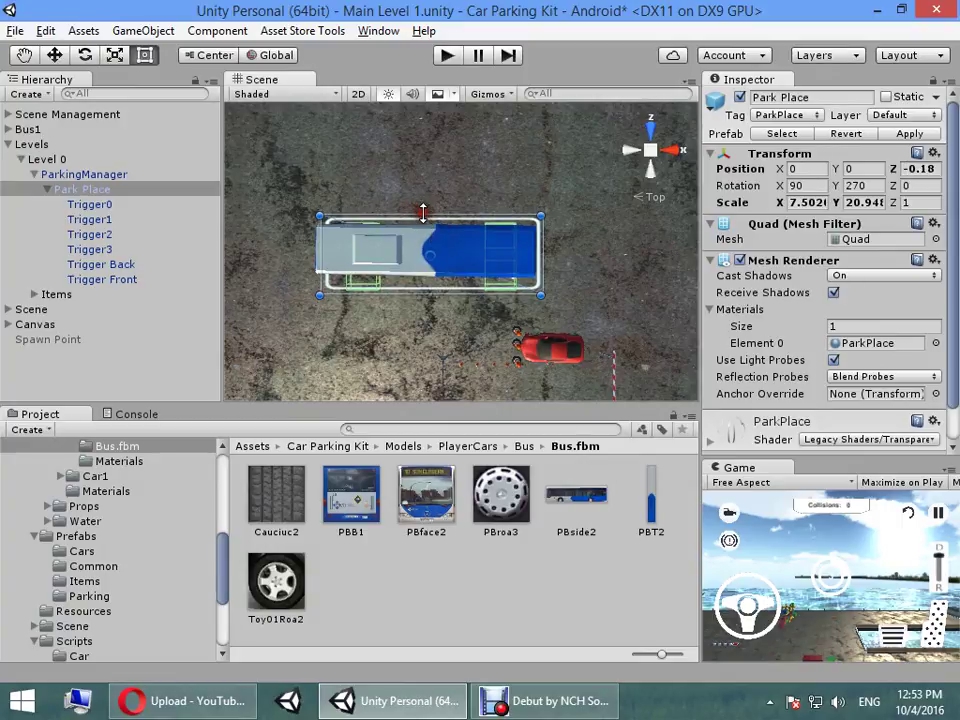
left_click_drag(444, 296, 445, 289)
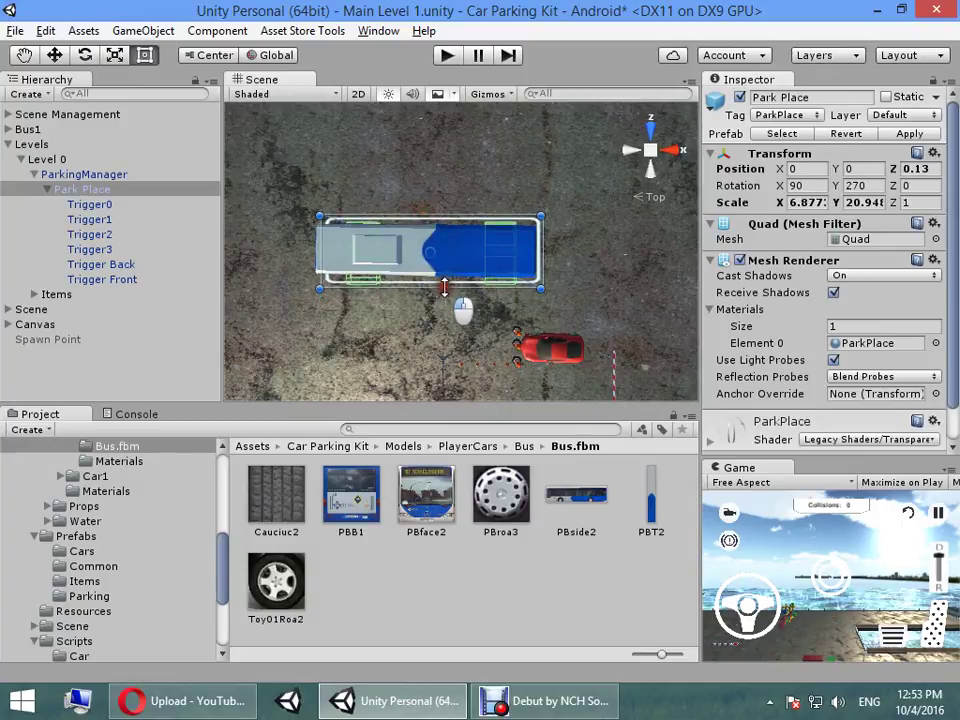
mouse_move(540, 243)
left_mouse_down()
mouse_move(553, 242)
mouse_move(503, 259)
mouse_move(138, 640)
mouse_move(488, 93)
mouse_move(533, 277)
left_mouse_up()
key("w")
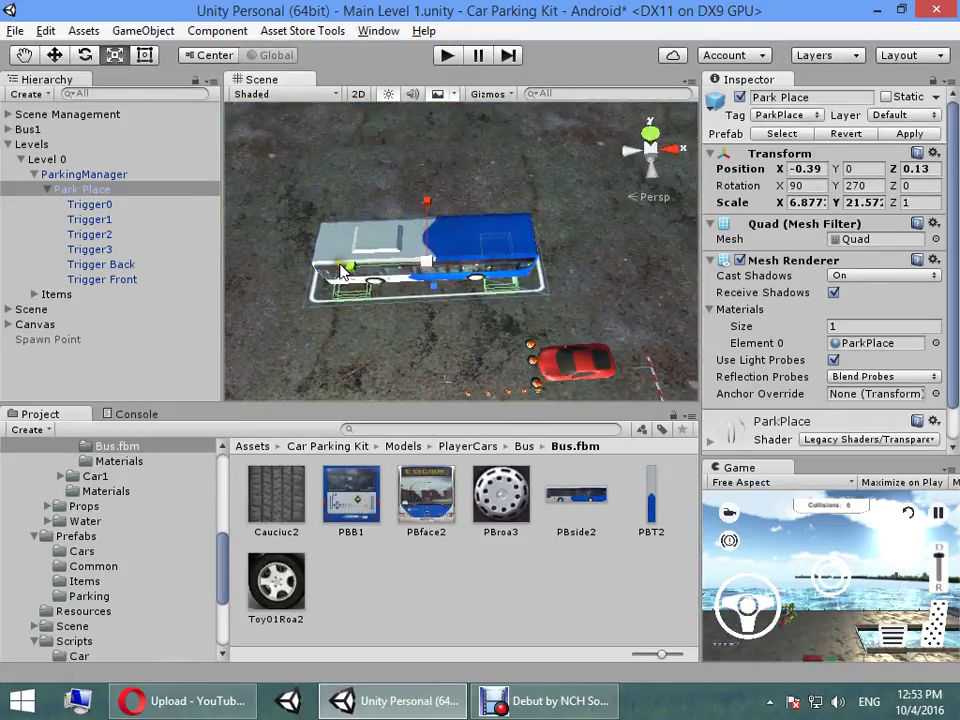
Return Park Place to Y 0 and scale it to about 6.88 by 20.08 under the bus
mouse_move(353, 268)
left_mouse_down("alt")
mouse_move(353, 72)
mouse_move(355, 90)
left_mouse_up("alt")
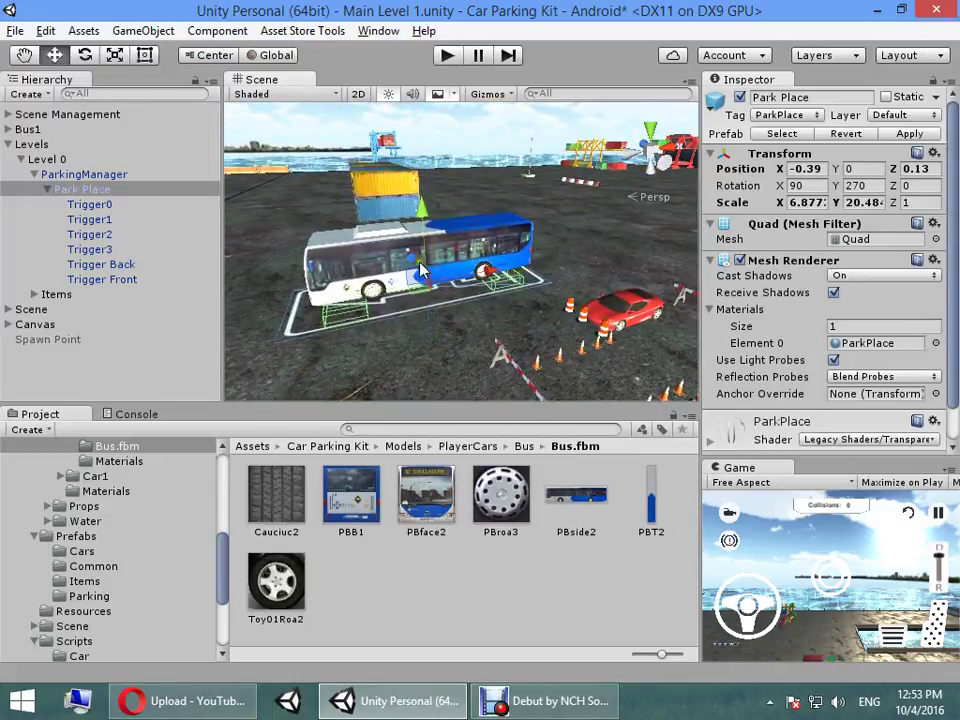
left_click_drag(415, 225, 415, 183)
key("ctrl+z")
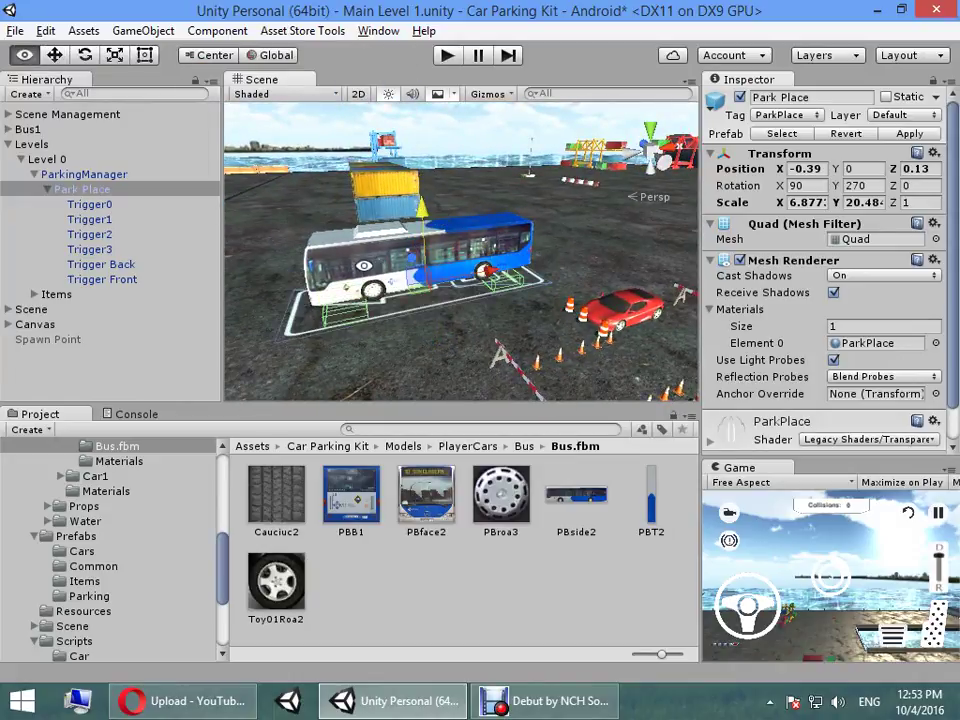
key("r")
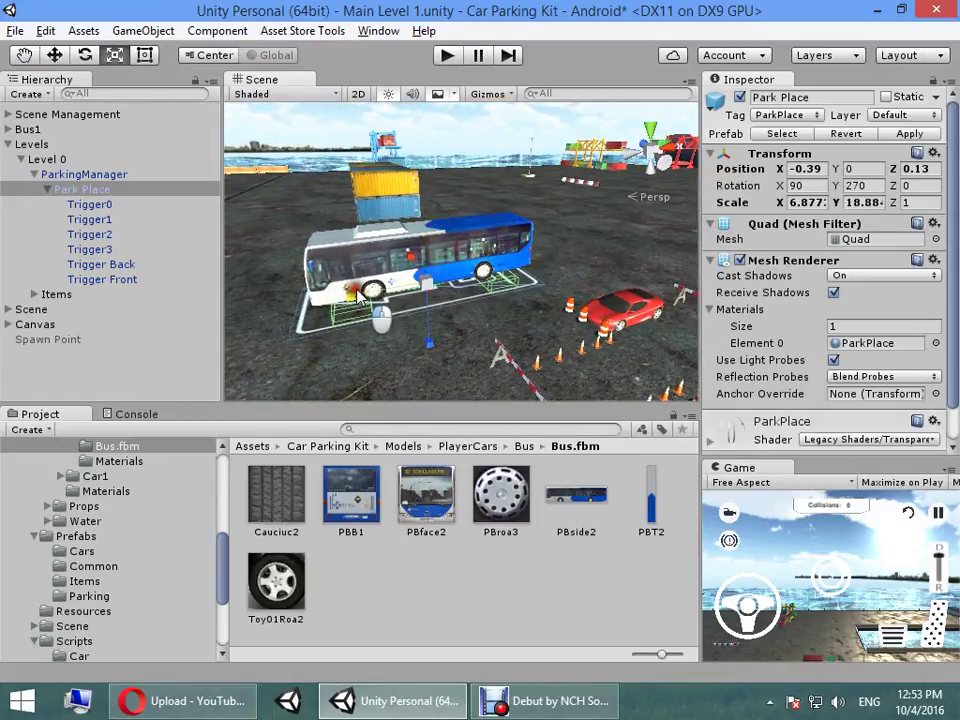
scroll(317, 347, "up", 3)
scroll(317, 347, "up", 3)
scroll(317, 347, "up", 3)
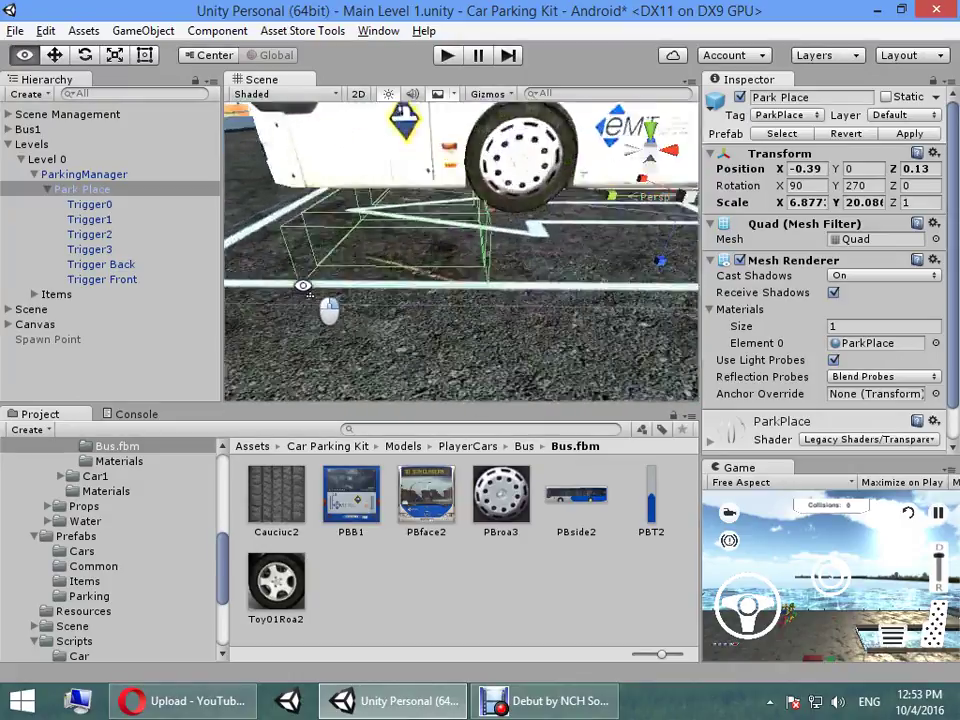
scroll(331, 305, "up", 3)
left_click_drag(311, 278, 530, 265, "alt")
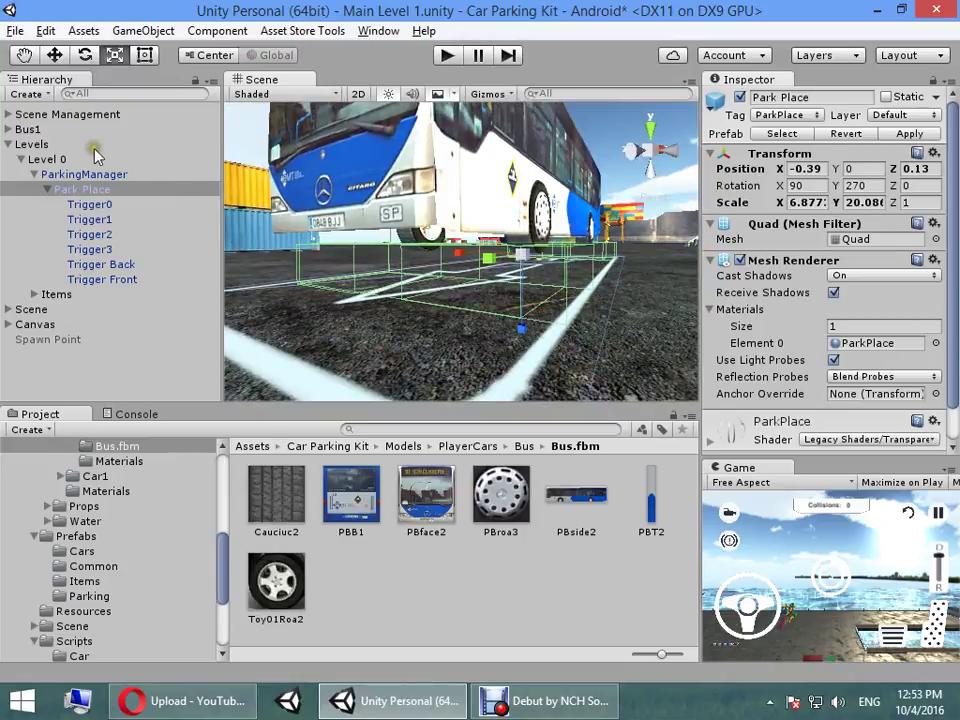
Lower Bus1 to Y 206.85, then reselect Park Place to check the fit
left_click(30, 129)
left_click_drag(546, 126, 537, 224)
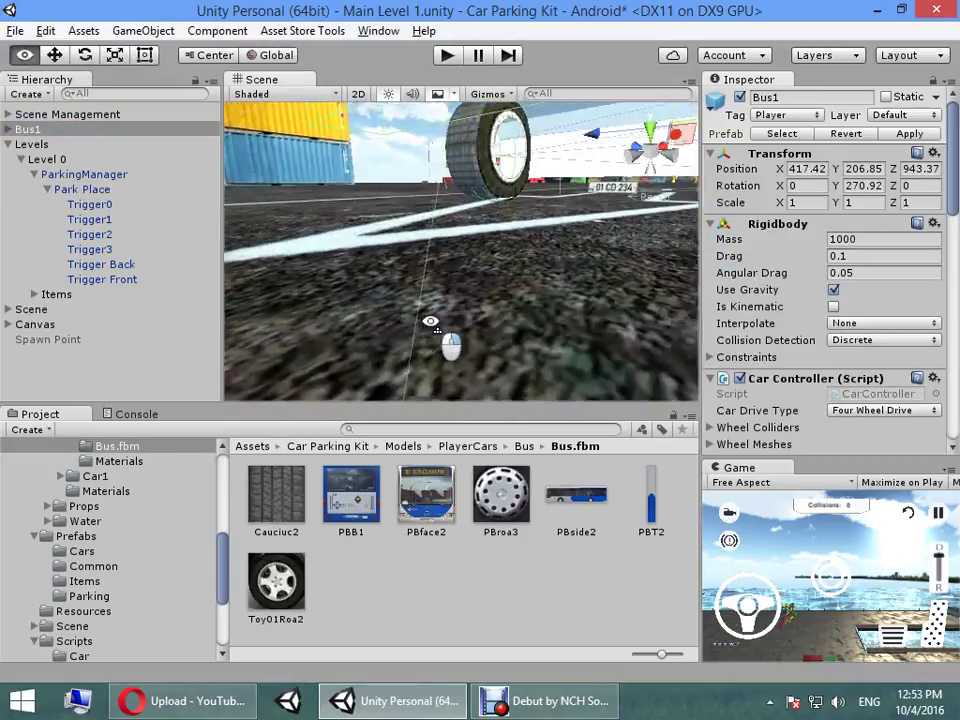
left_click(94, 186)
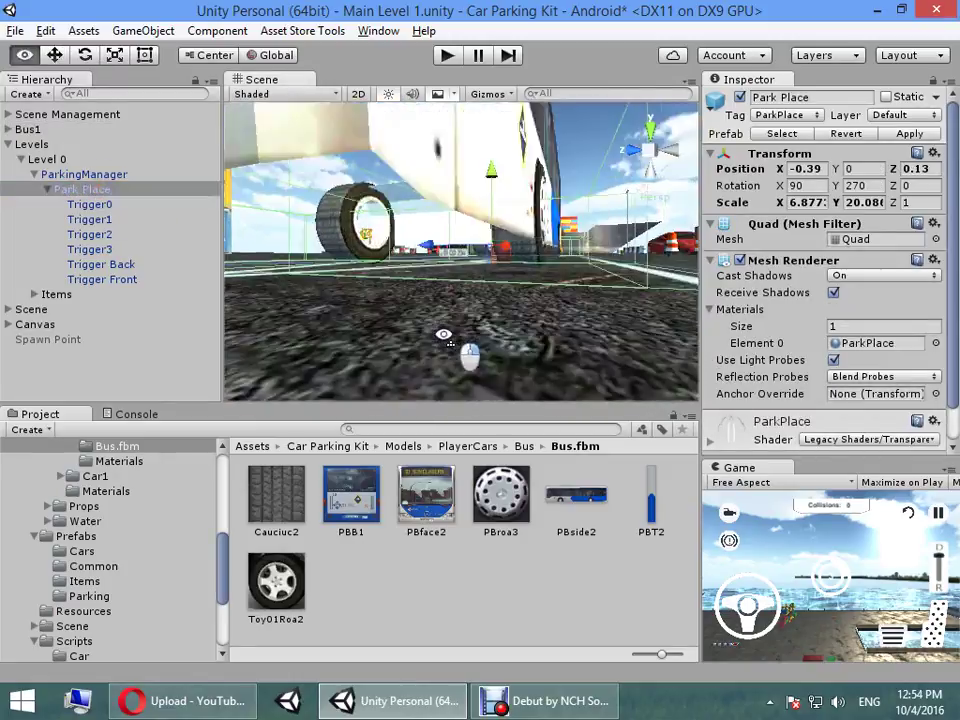
mouse_move(439, 332)
left_mouse_down("alt")
mouse_move(318, 296)
mouse_move(868, 238)
mouse_move(207, 224)
left_mouse_up("alt")
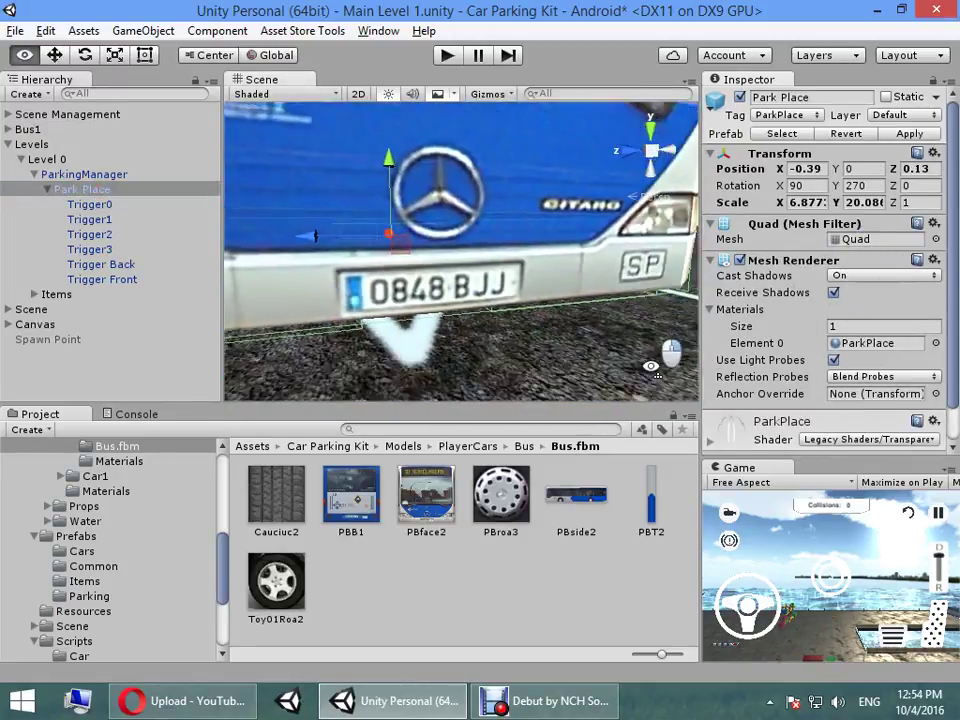
left_click_drag(507, 276, 157, 210, "alt")
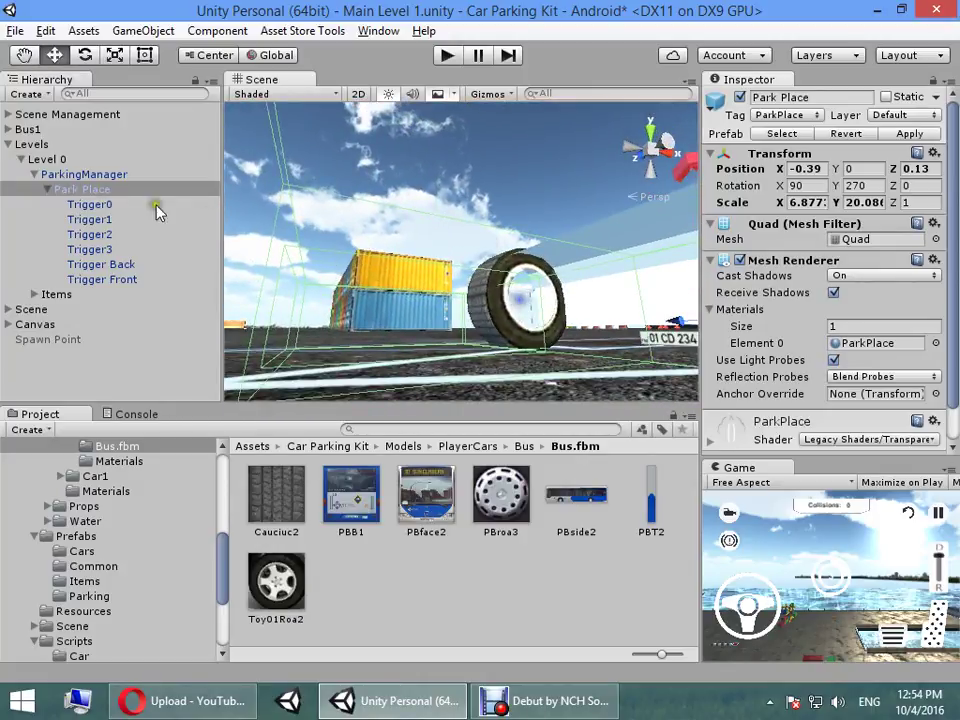
Compare the bus's Front collider against the Park Place spot from several angles
left_click(10, 129)
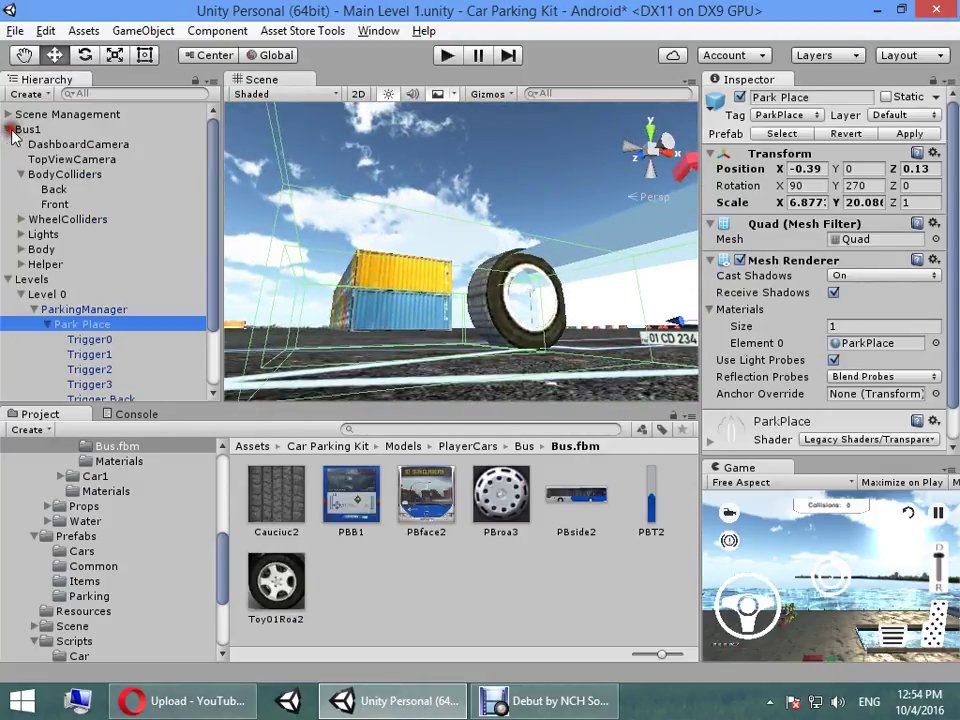
double_click(53, 204)
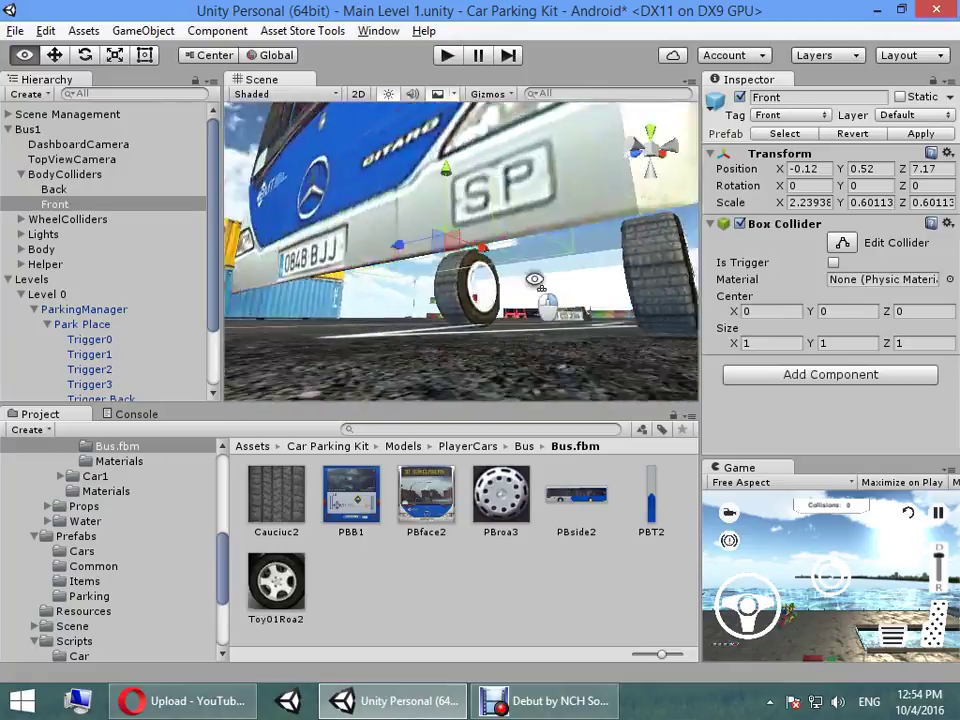
left_click_drag(535, 280, 470, 235, "alt")
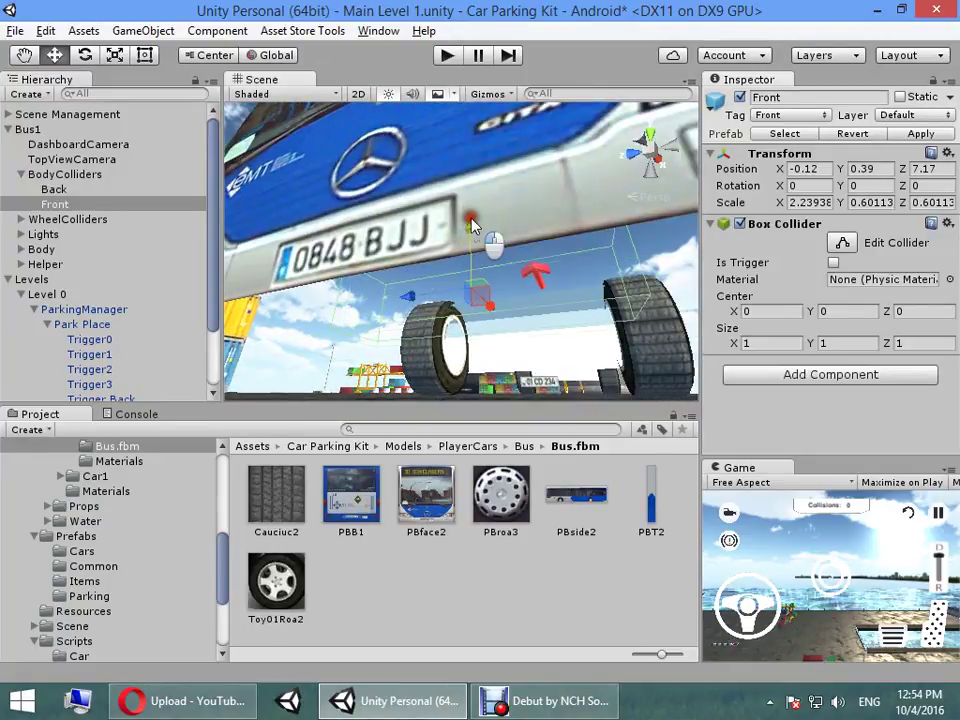
double_click(88, 322)
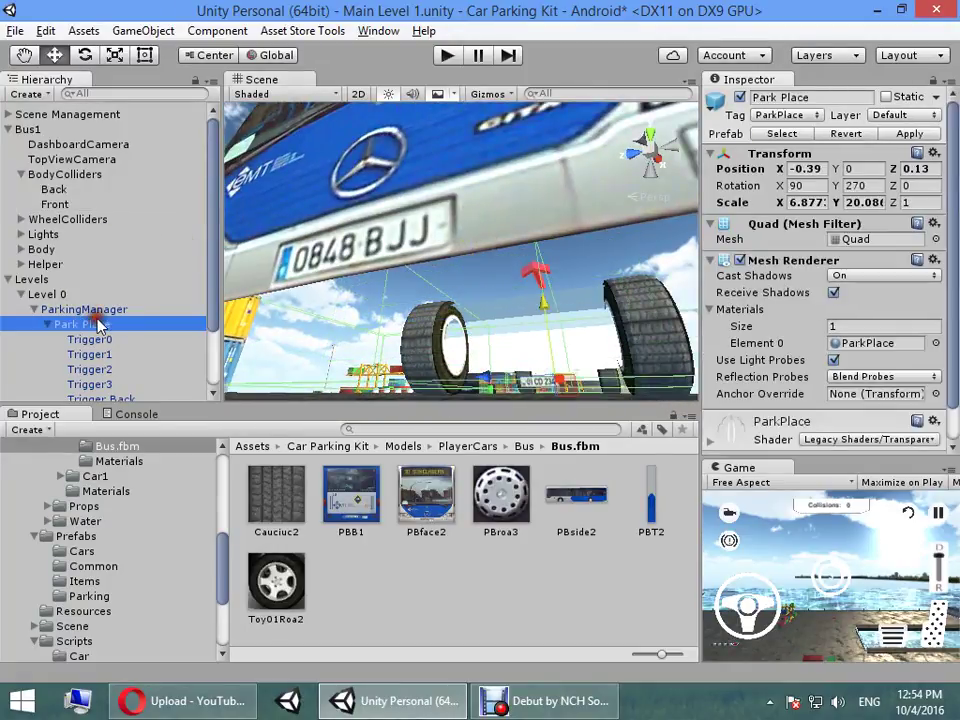
left_click_drag(430, 300, 490, 330, "alt")
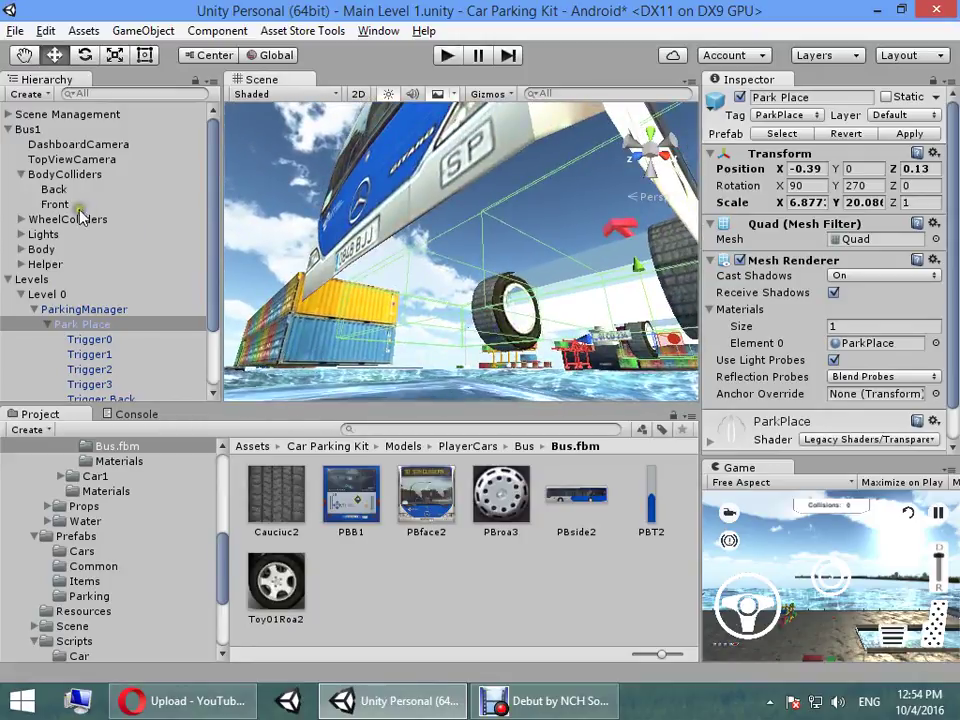
double_click(55, 204)
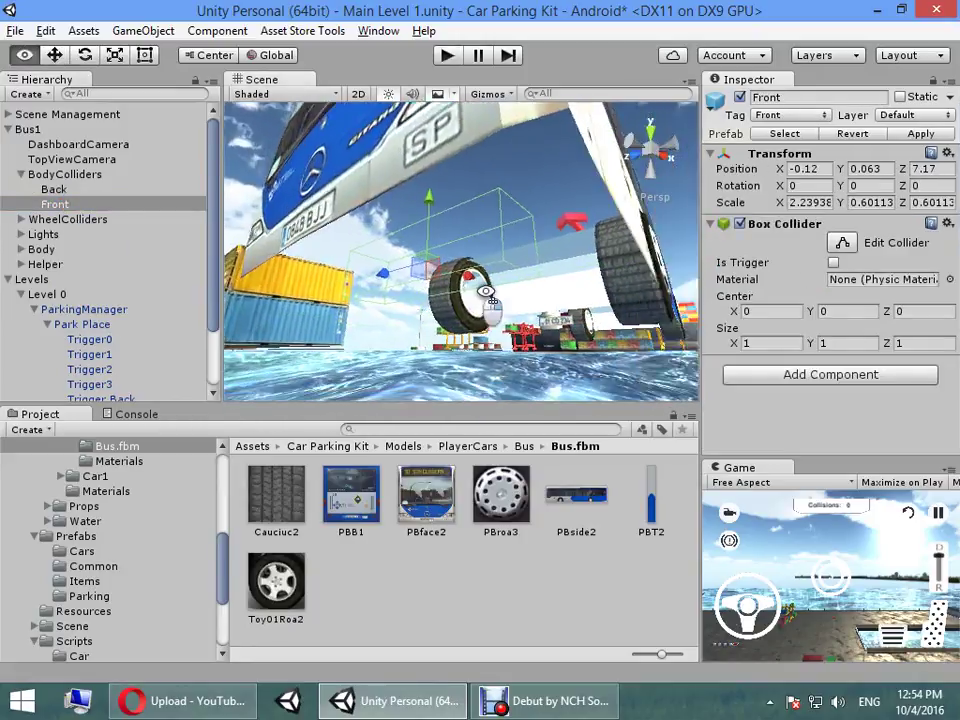
left_click_drag(330, 300, 240, 307, "alt")
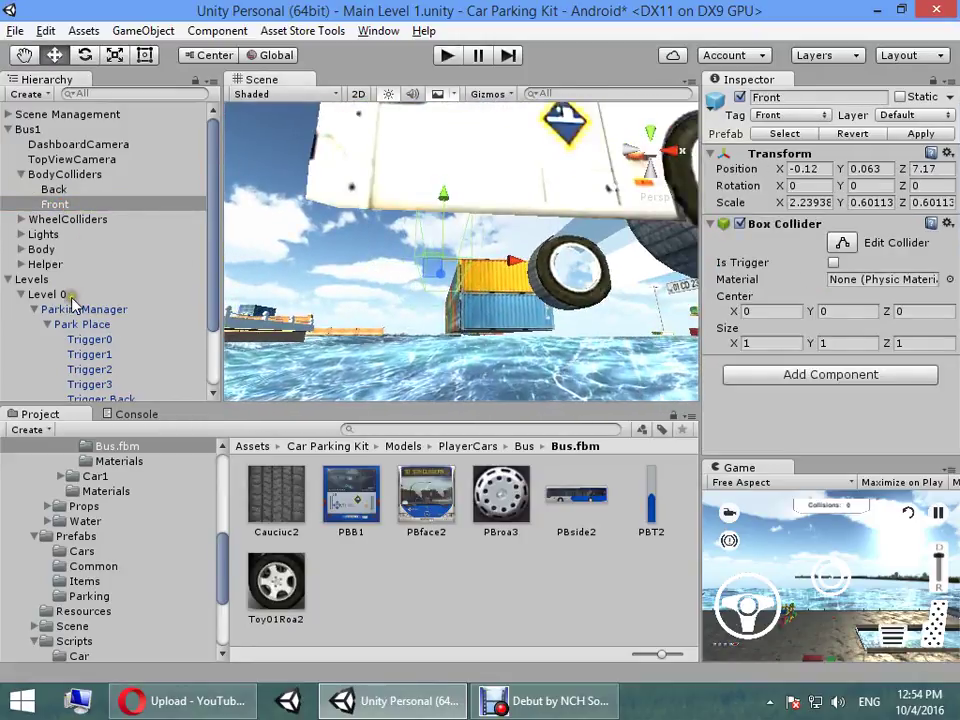
left_click(78, 326, "ctrl")
mouse_move(392, 272)
left_mouse_down("alt")
mouse_move(332, 253)
mouse_move(462, 301)
mouse_move(386, 344)
mouse_move(375, 331)
left_mouse_up("alt")
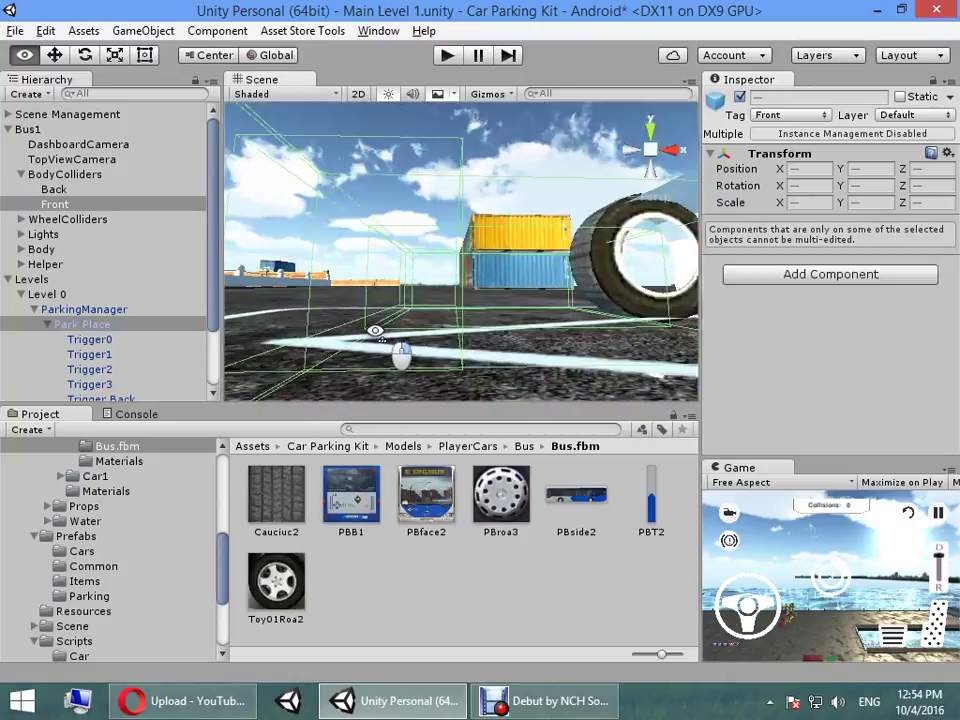
Move the Front collider down and inward to Y 0.063
left_click(76, 208)
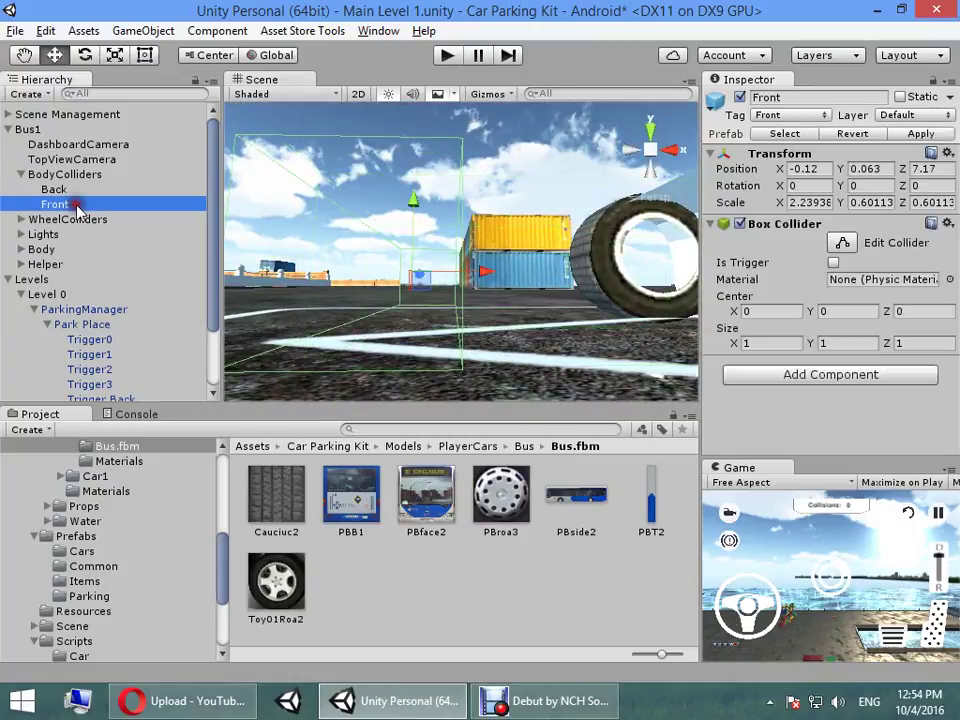
left_click(544, 219)
left_click(494, 273)
left_click_drag(494, 273, 528, 280)
left_click(92, 231, "ctrl")
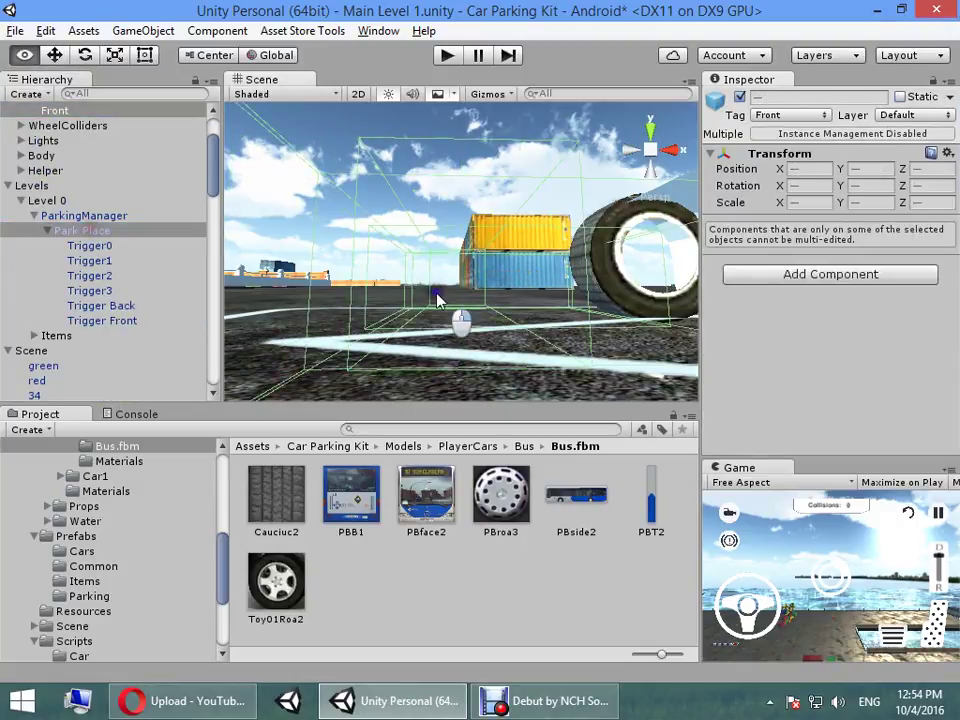
mouse_move(439, 300)
left_mouse_down("alt")
mouse_move(463, 313)
mouse_move(438, 292)
mouse_move(447, 289)
left_mouse_up("alt")
mouse_move(343, 279)
left_mouse_down("alt")
mouse_move(531, 310)
mouse_move(455, 312)
left_mouse_up("alt")
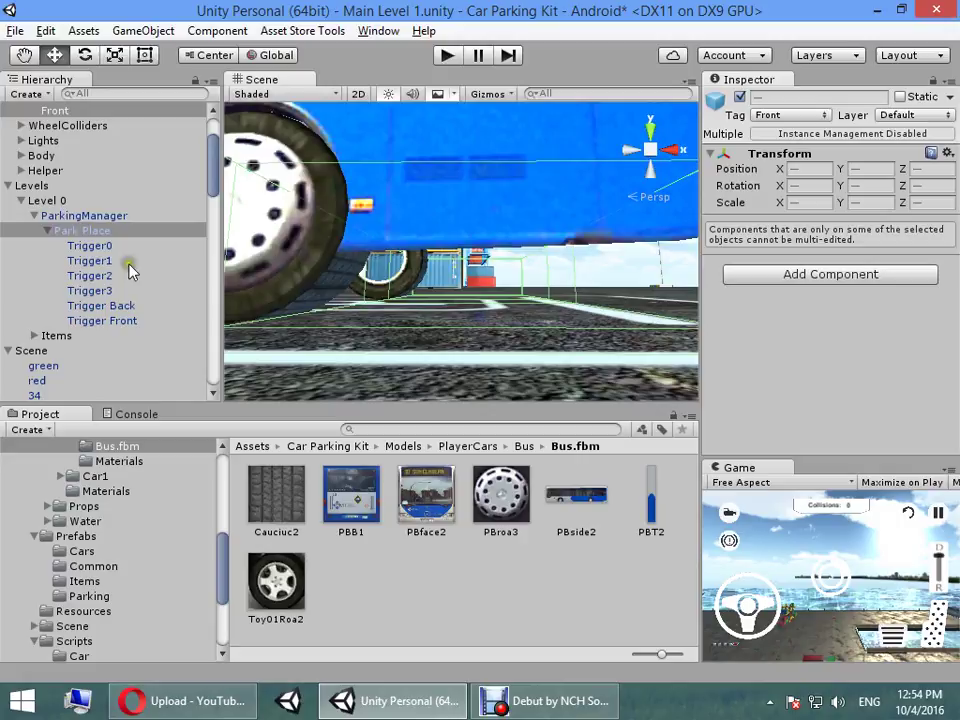
scroll(60, 200, "up", 2)
Lower the Back collider and pull it inward to Y 0.09, Z -5.98
left_click(54, 152)
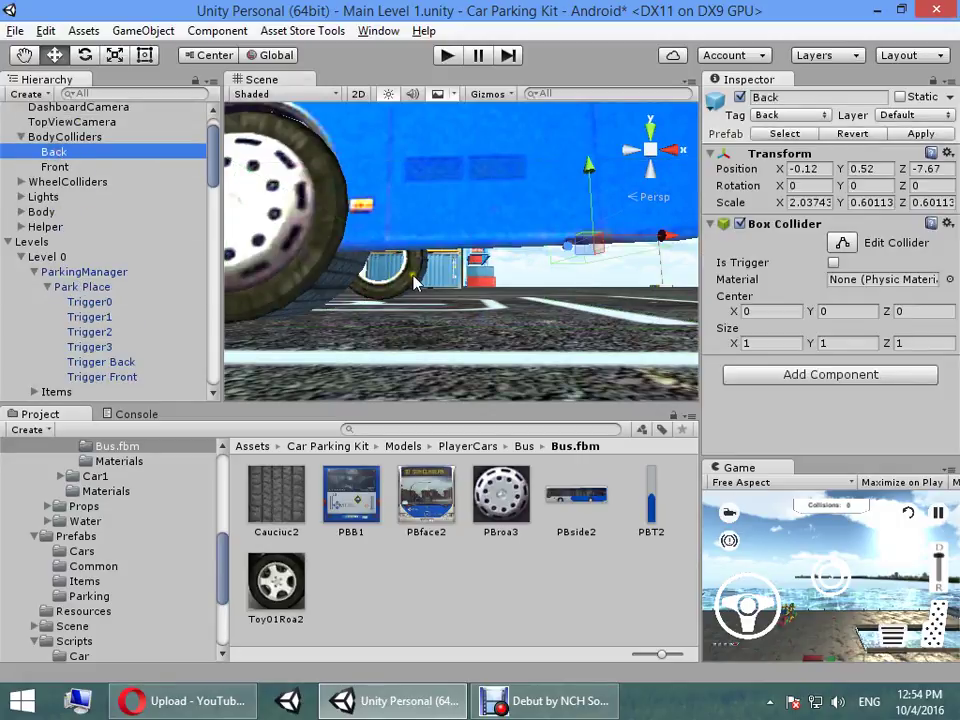
left_click_drag(415, 283, 450, 281, "alt")
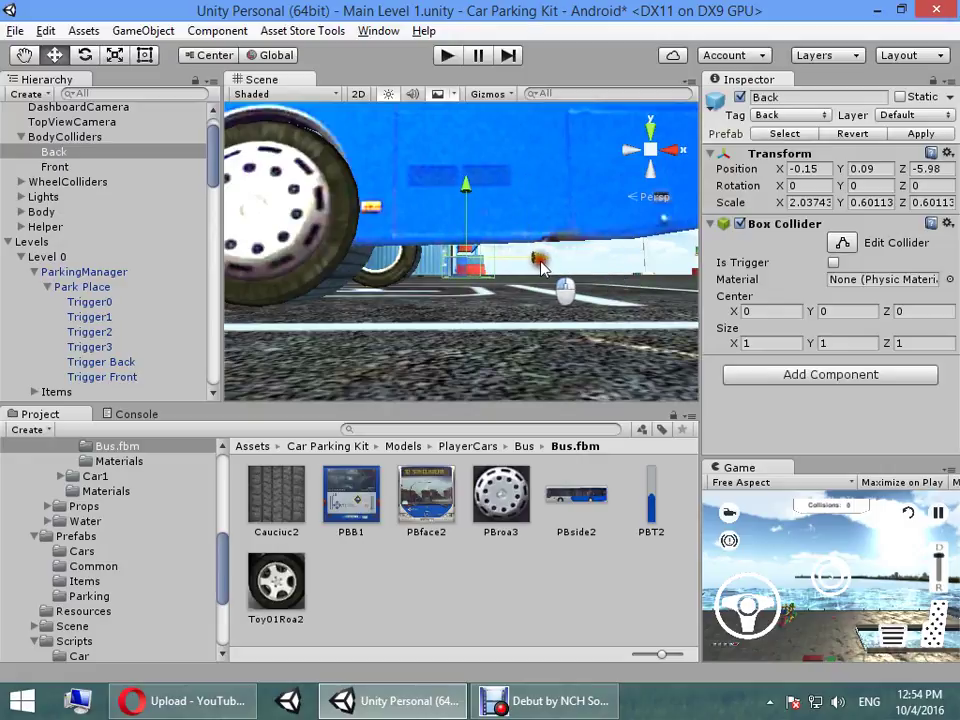
left_click(147, 284, "ctrl")
mouse_move(358, 304)
left_mouse_down("alt")
mouse_move(448, 304)
mouse_move(350, 303)
mouse_move(613, 287)
mouse_move(605, 288)
left_mouse_up("alt")
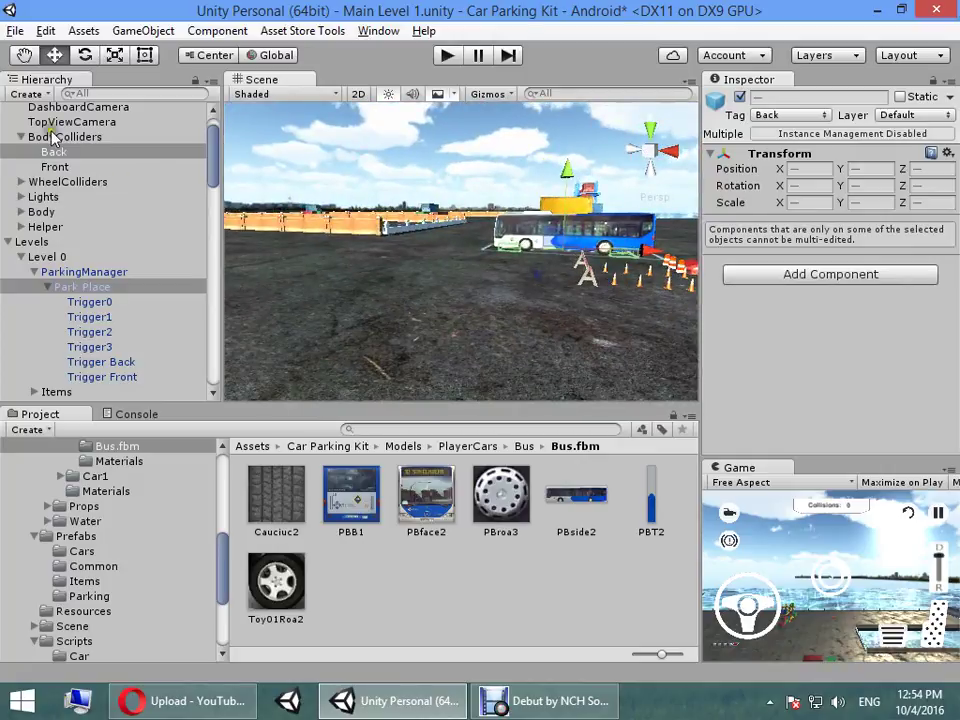
right_click(122, 248)
left_click(68, 181)
scroll(70, 195, "up", 1)
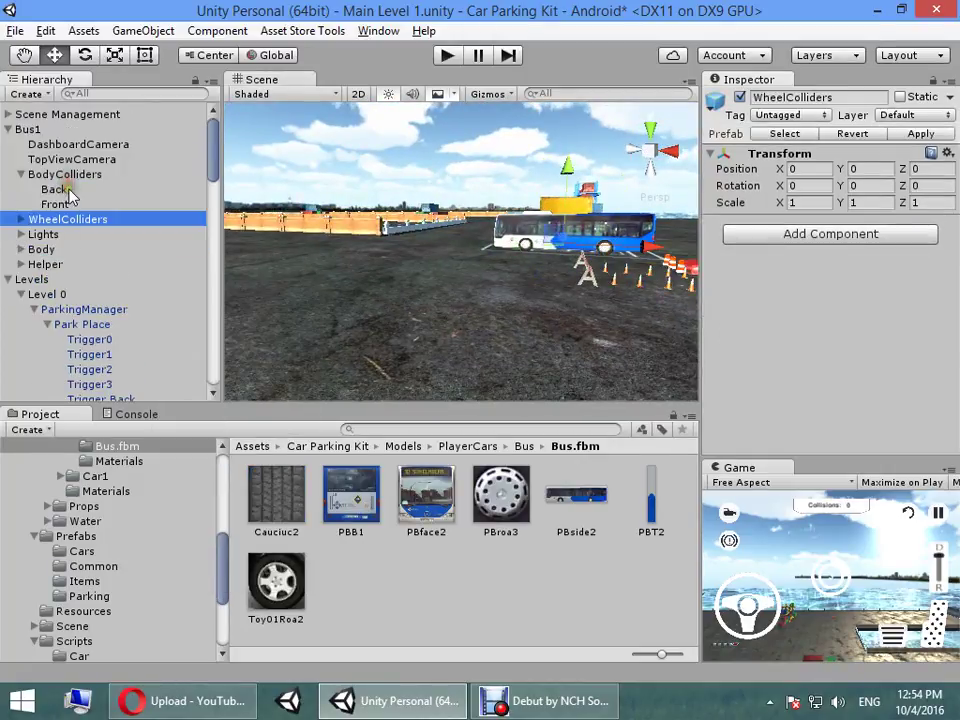
Move Bus1 out to X 434.18, then test-drive it into the spot in play mode and stop
double_click(48, 130)
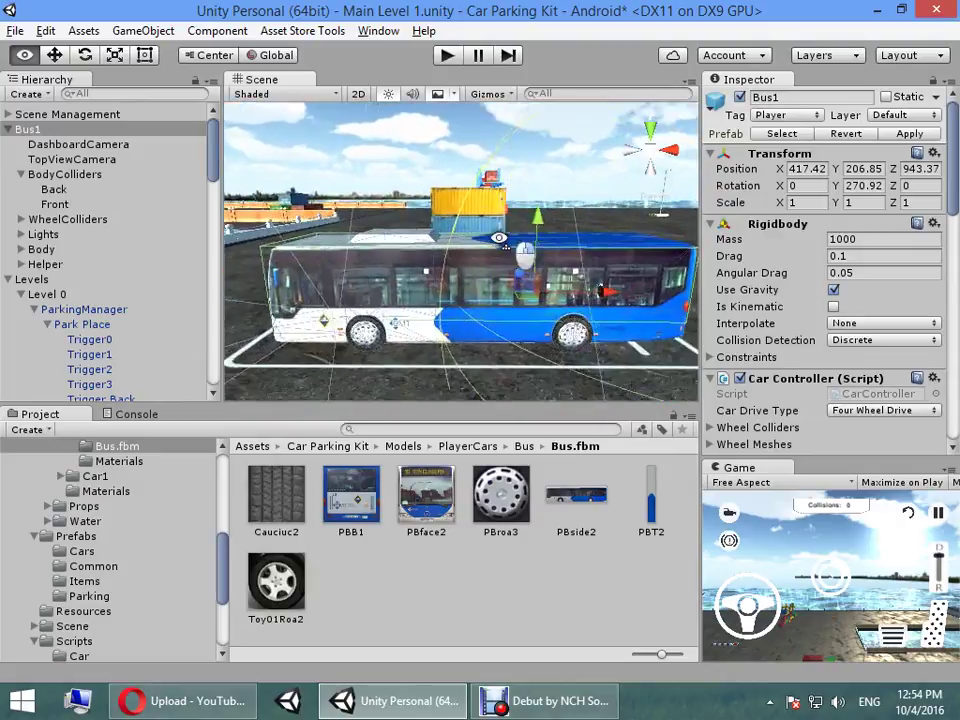
left_click_drag(498, 237, 520, 300, "alt")
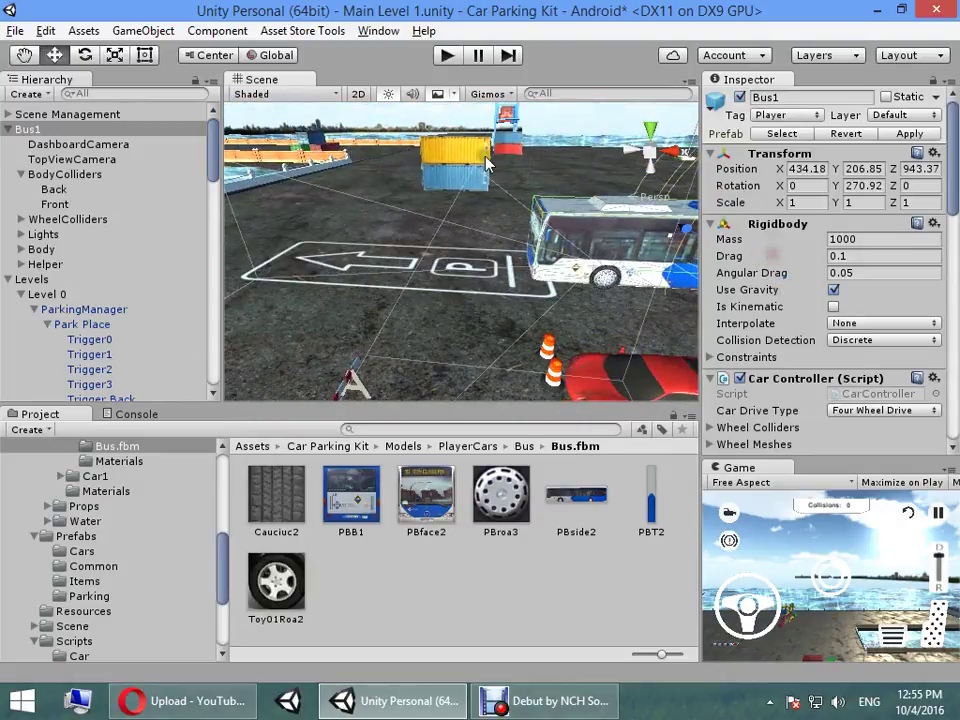
left_click(450, 57)
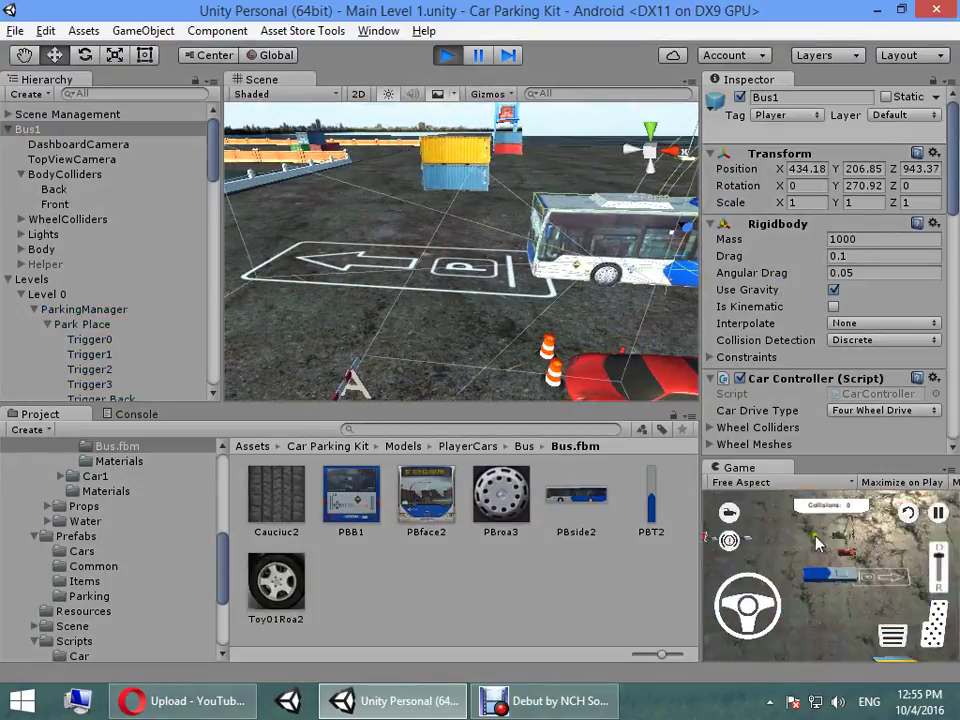
left_click(933, 622)
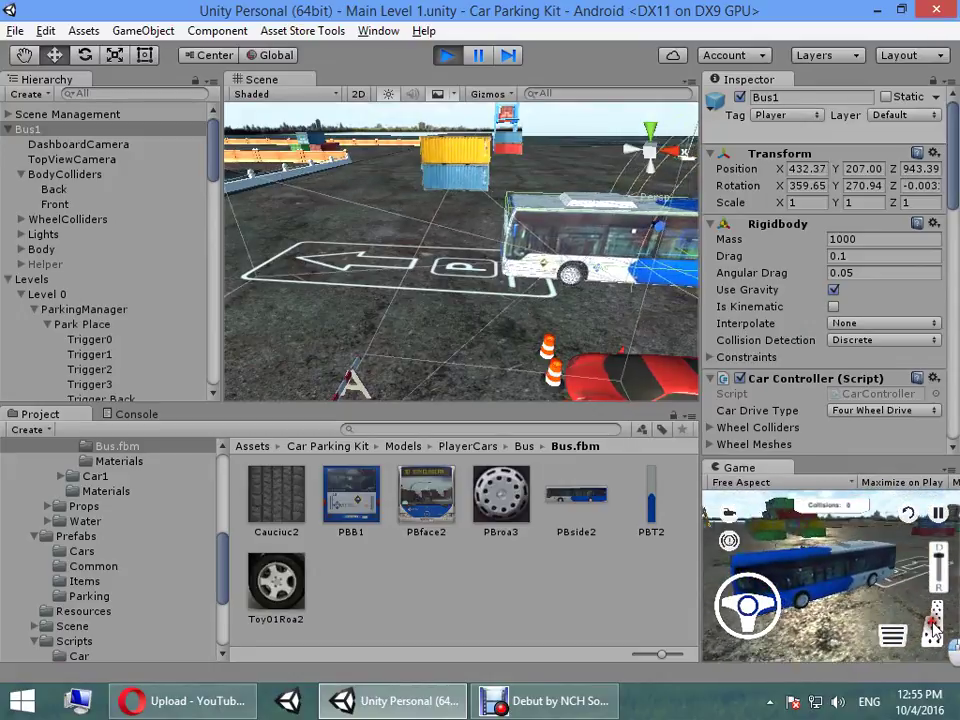
left_click_drag(933, 622, 895, 645)
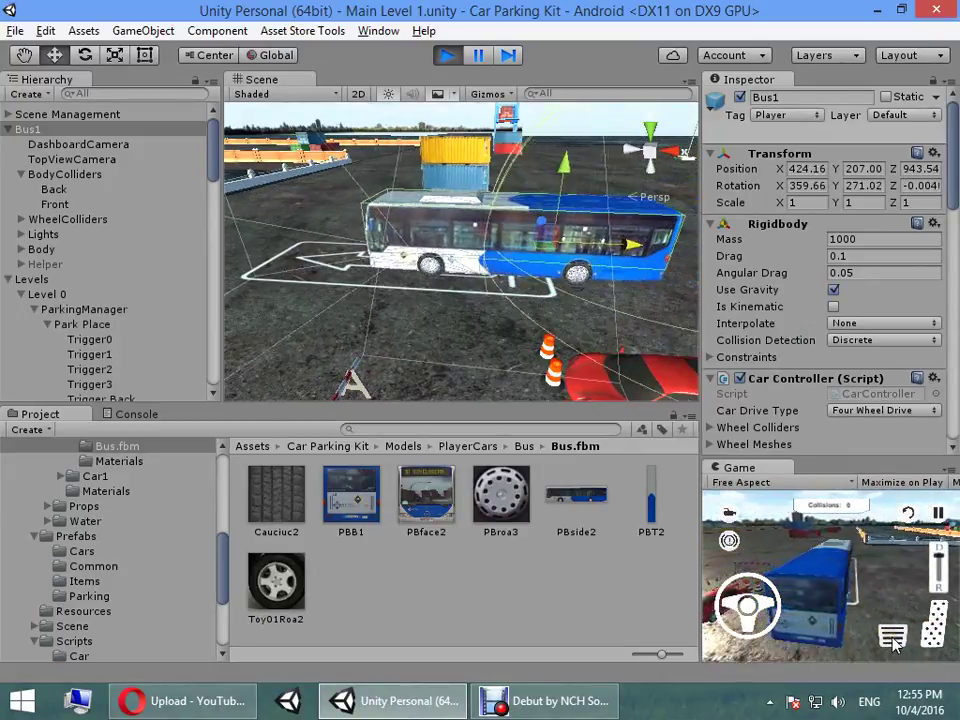
left_click(895, 645)
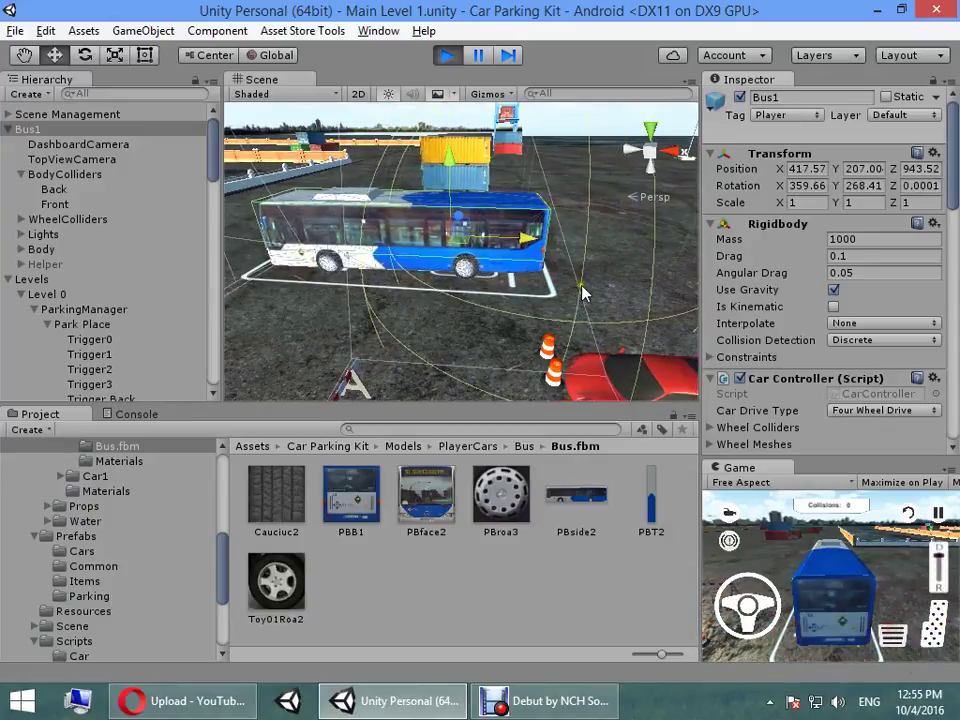
left_click(447, 55)
mouse_move(537, 285)
right_mouse_down()
mouse_move(686, 272)
mouse_move(222, 177)
right_mouse_up()
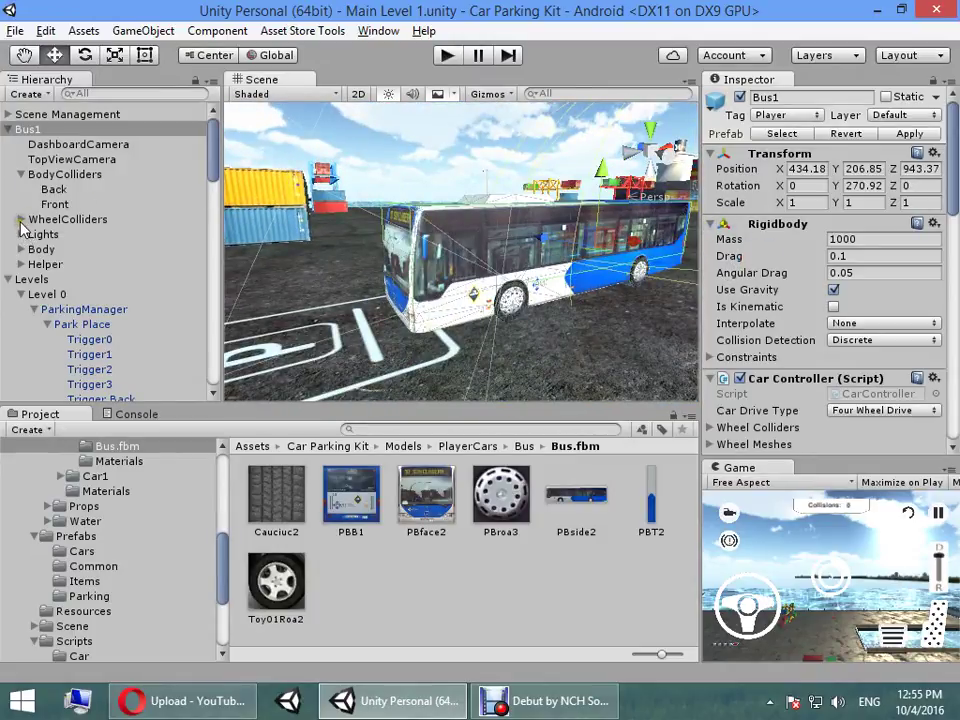
Inspect the bus's Back and Front body colliders
left_click(45, 175)
left_click(55, 190)
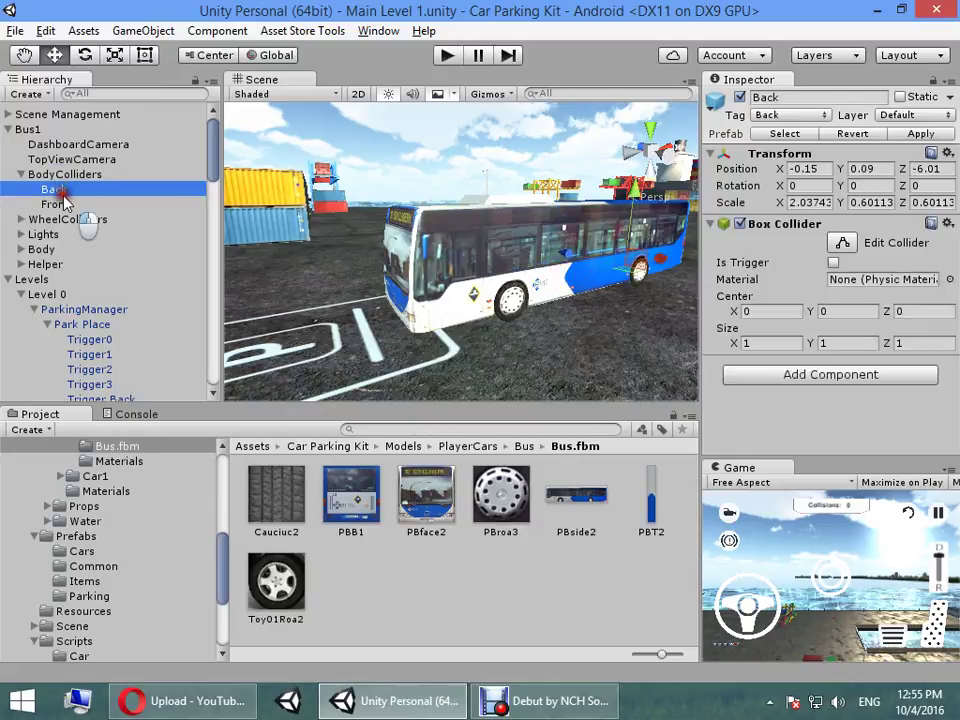
left_click(22, 250)
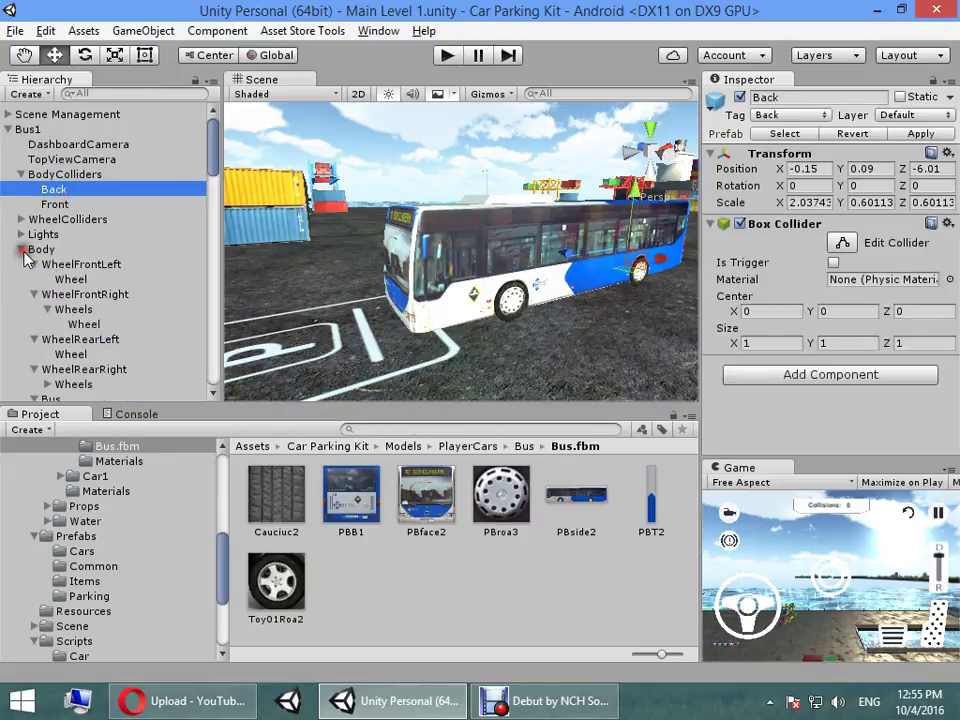
left_click(22, 250)
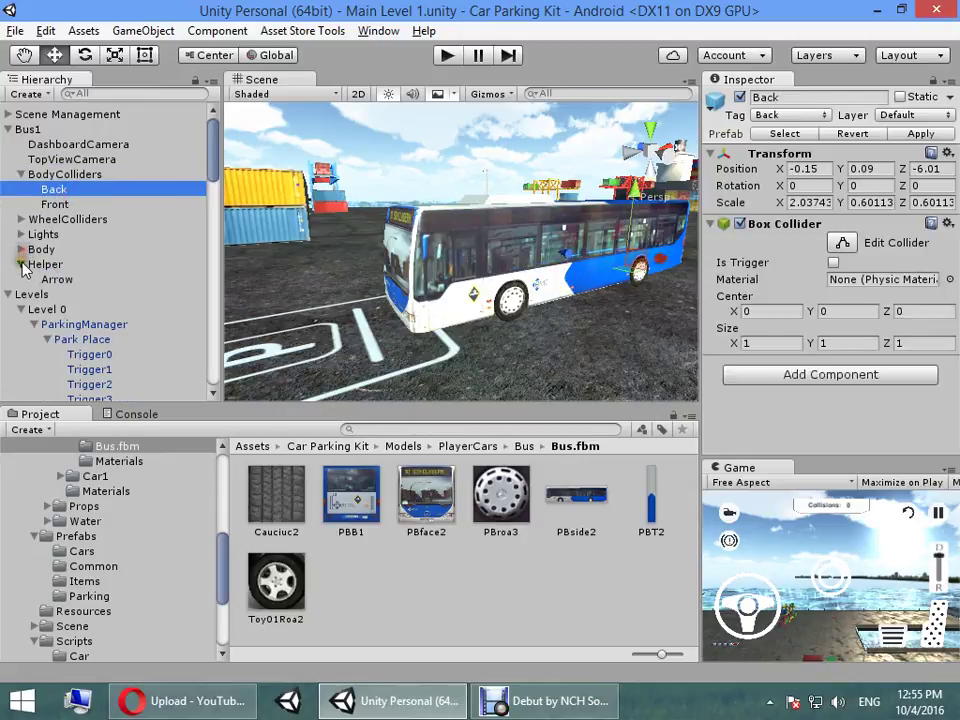
left_click(52, 204)
left_click(53, 189)
mouse_move(490, 320)
left_mouse_down("alt")
mouse_move(533, 300)
mouse_move(163, 551)
left_mouse_up("alt")
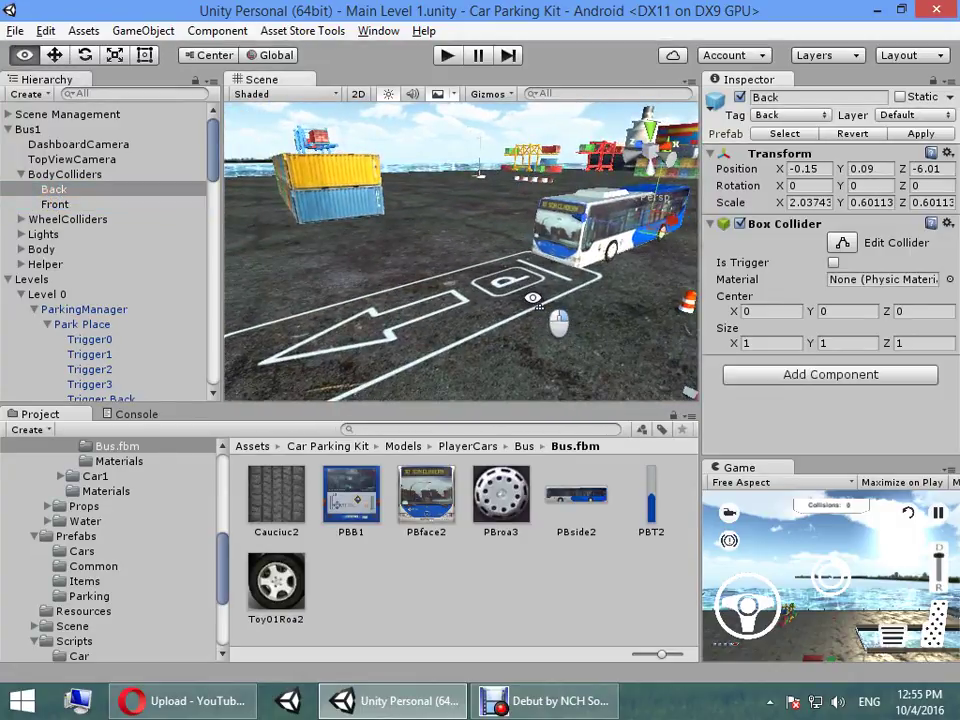
Drag the Car1 prefab from Prefabs/Cars into the scene and inspect its child parts
left_click(82, 551)
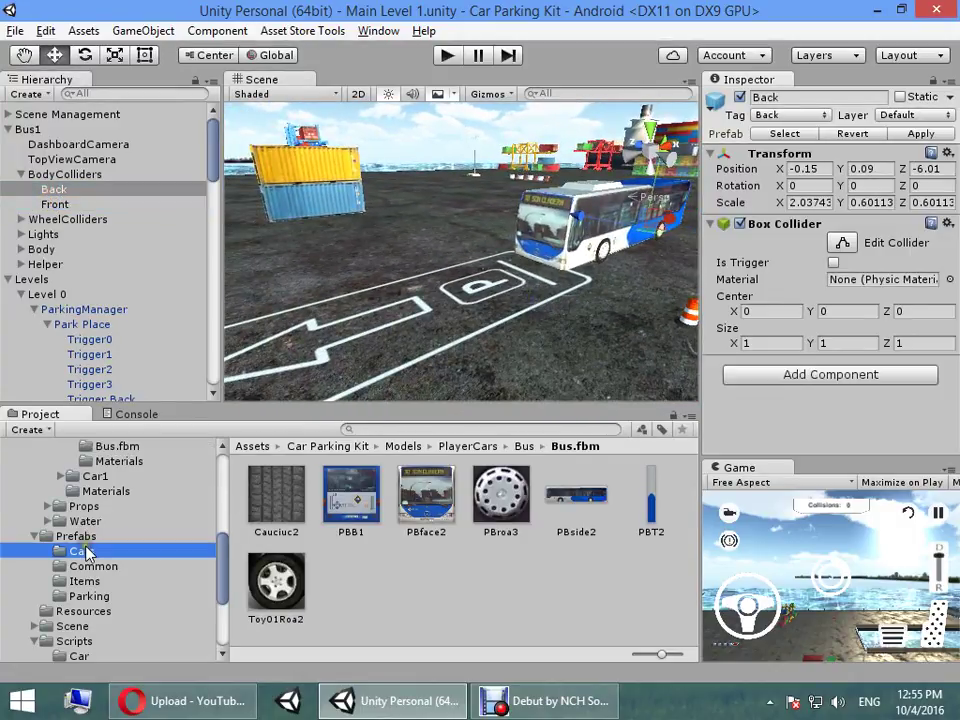
left_click_drag(274, 495, 495, 325)
left_click(8, 130)
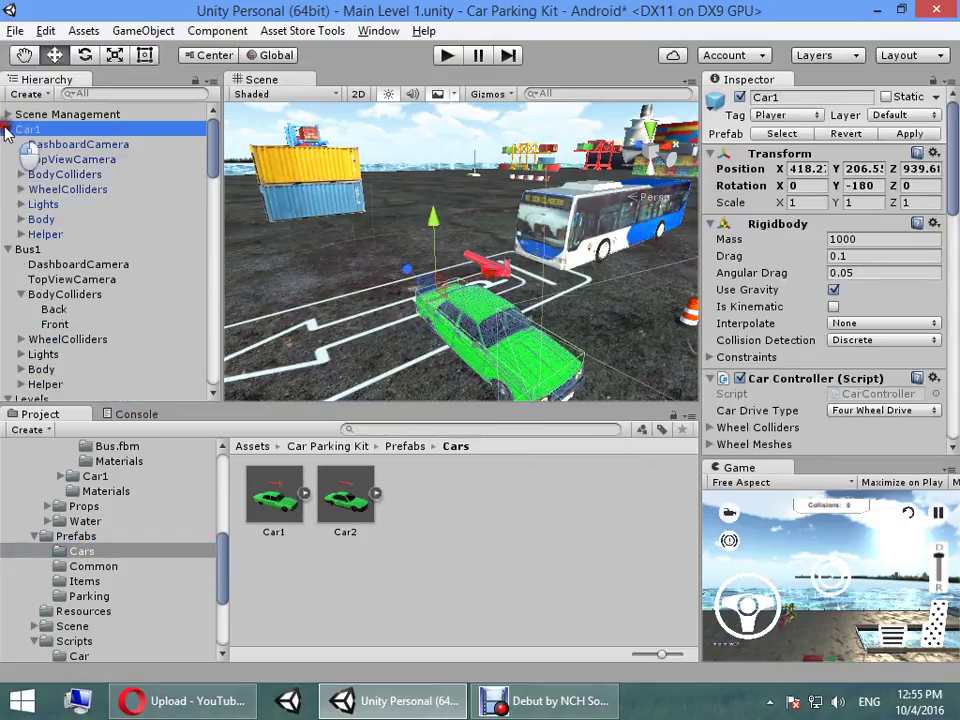
left_click(21, 175)
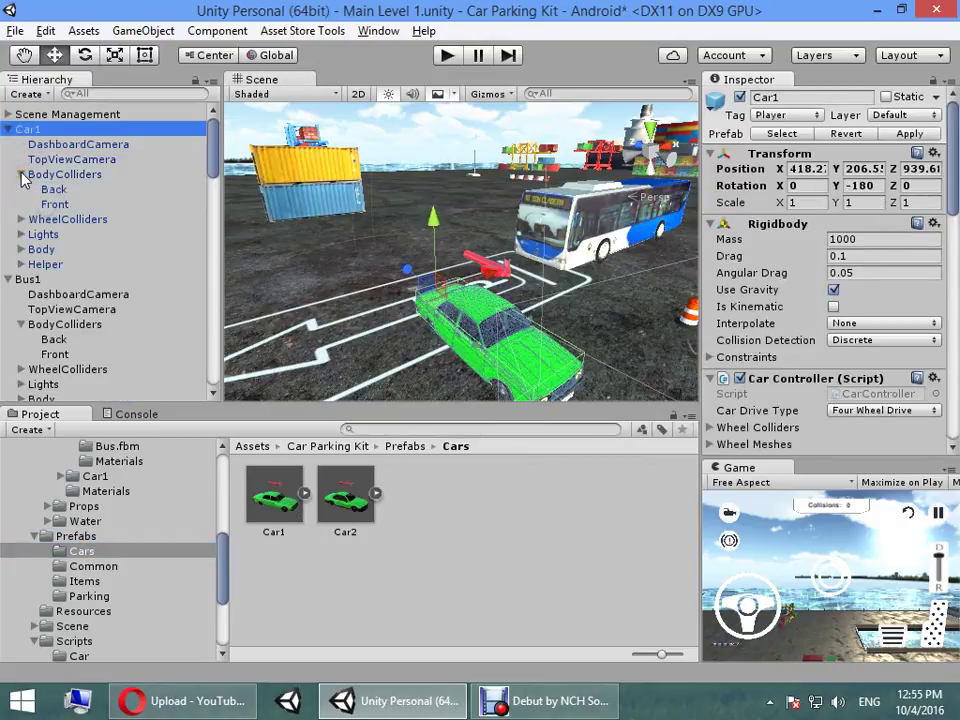
left_click(21, 175)
left_click(21, 220)
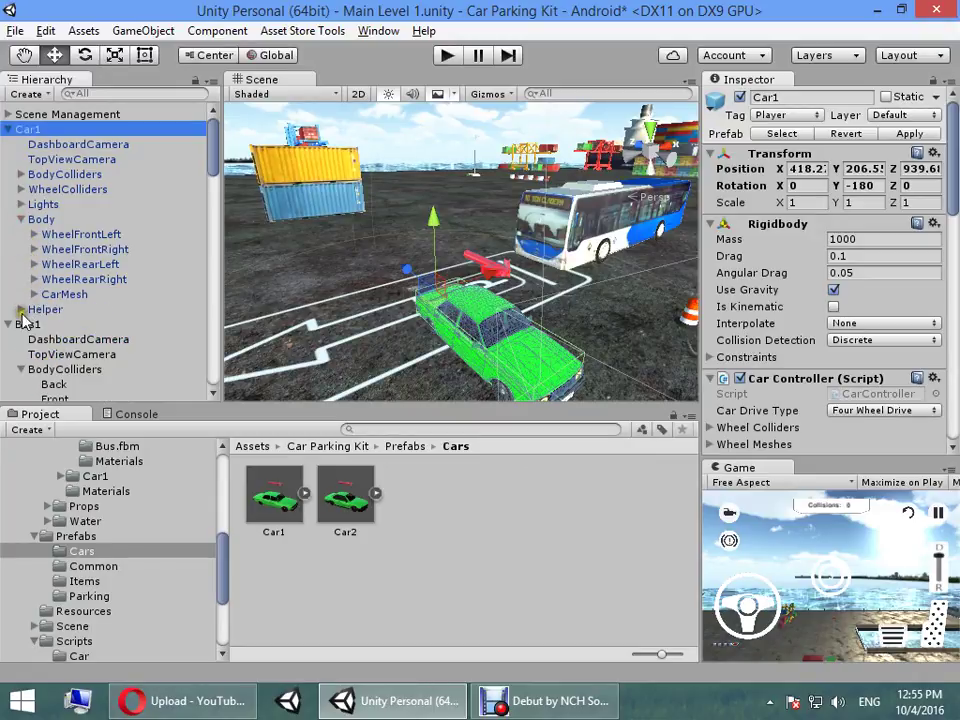
left_click(21, 189)
left_click(21, 189)
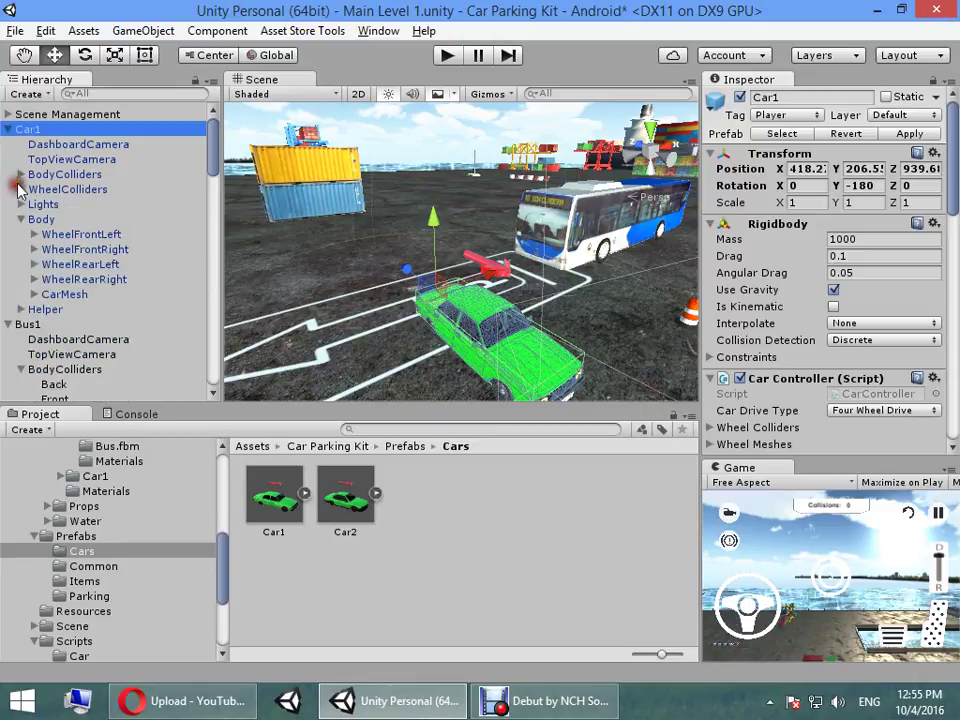
left_click(19, 174)
left_click(19, 174)
left_click(40, 144)
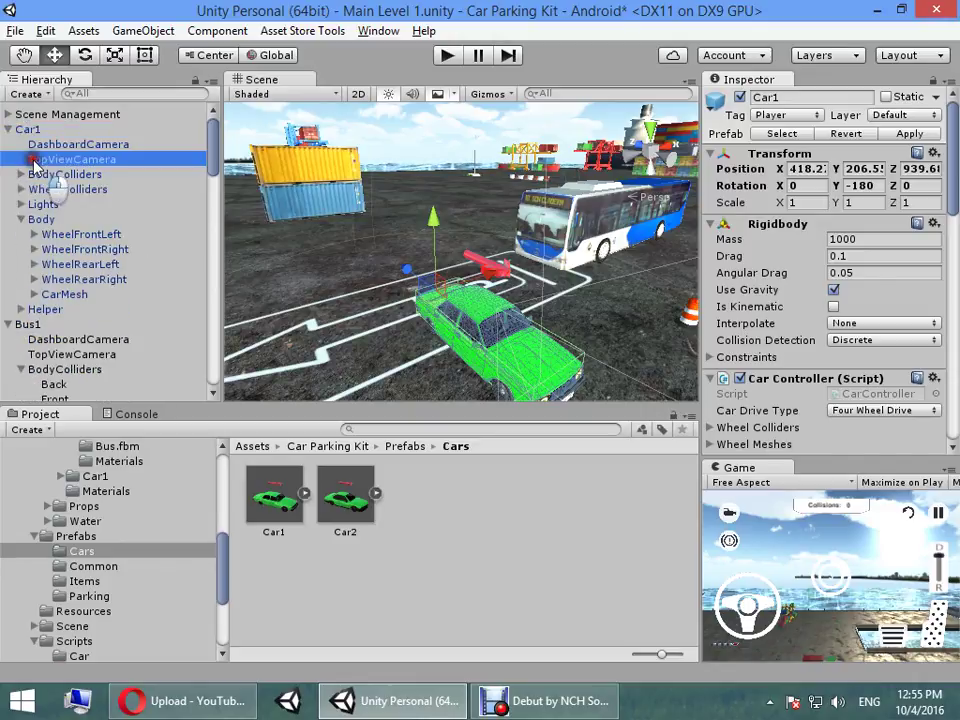
left_click(30, 129)
Frame the green Car1 and delete it from the scene
right_click_drag(422, 288, 421, 346)
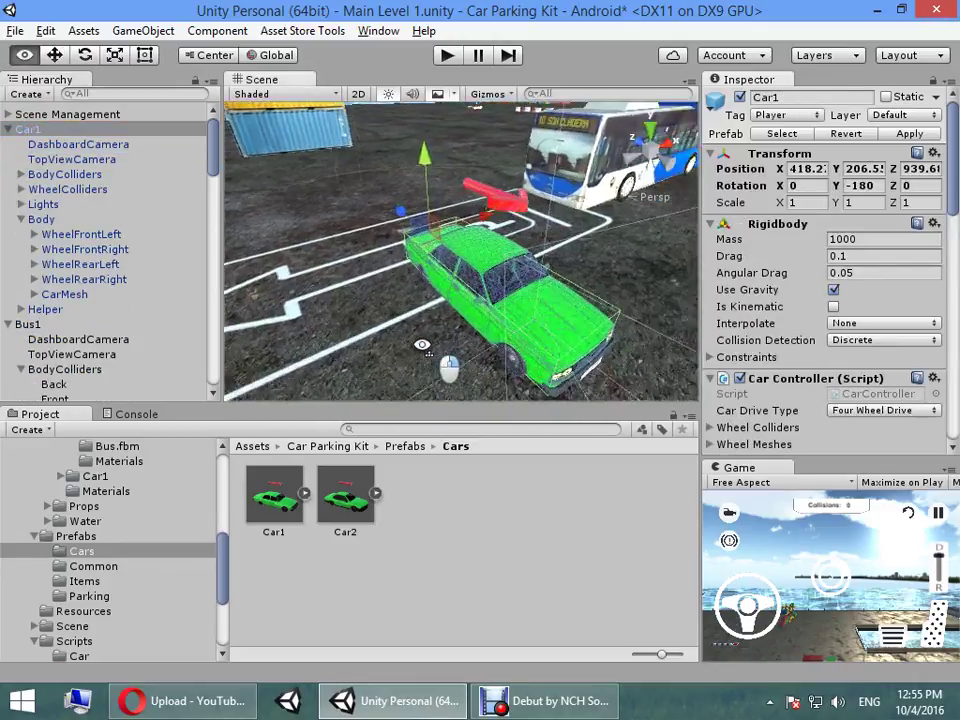
key("f")
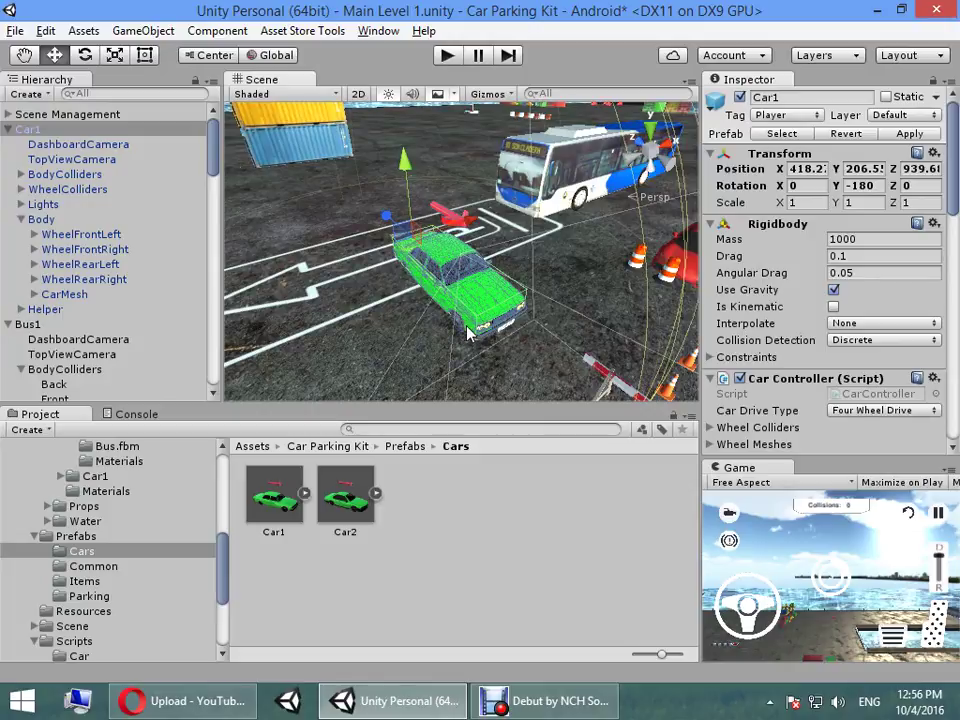
key("Delete")
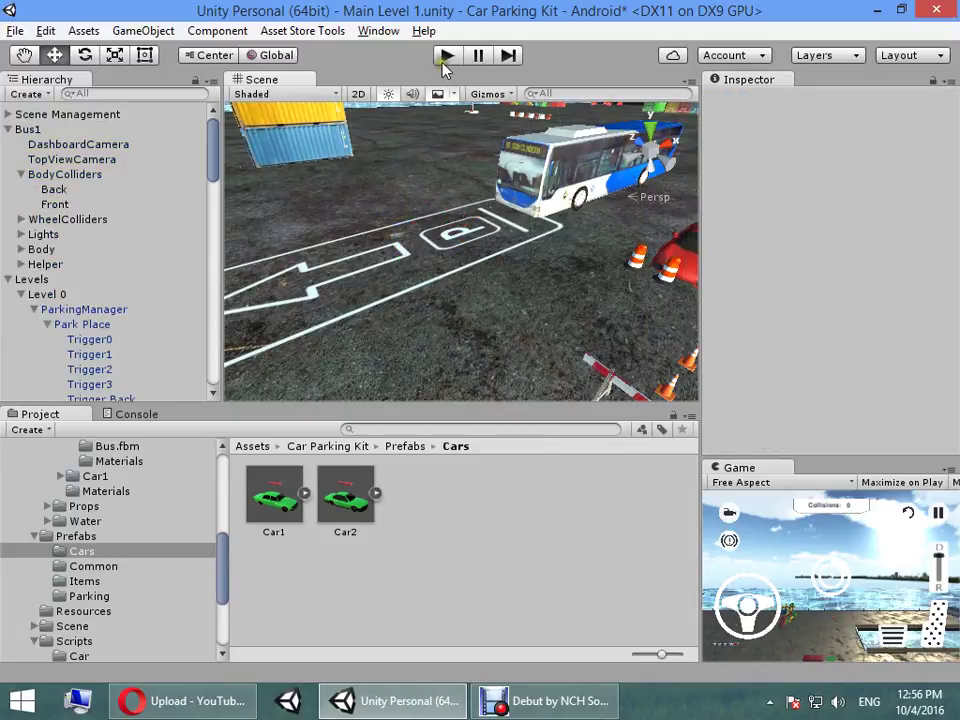
In play mode, drive the bus into the parking bay with the gas and brake pedals
left_click(443, 57)
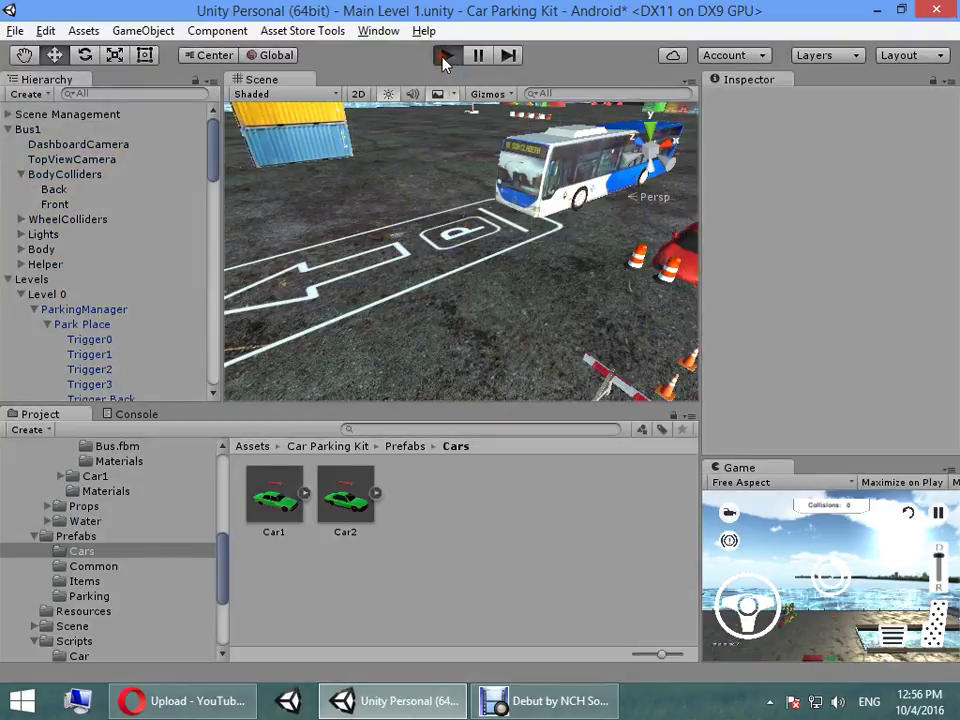
left_click(938, 625)
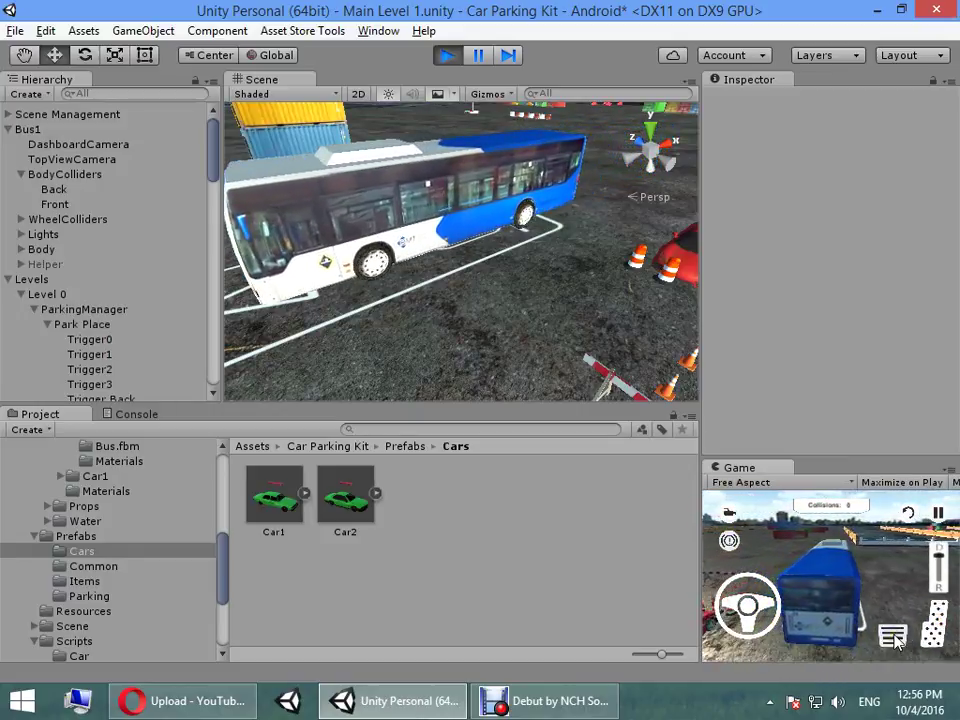
left_click(938, 627)
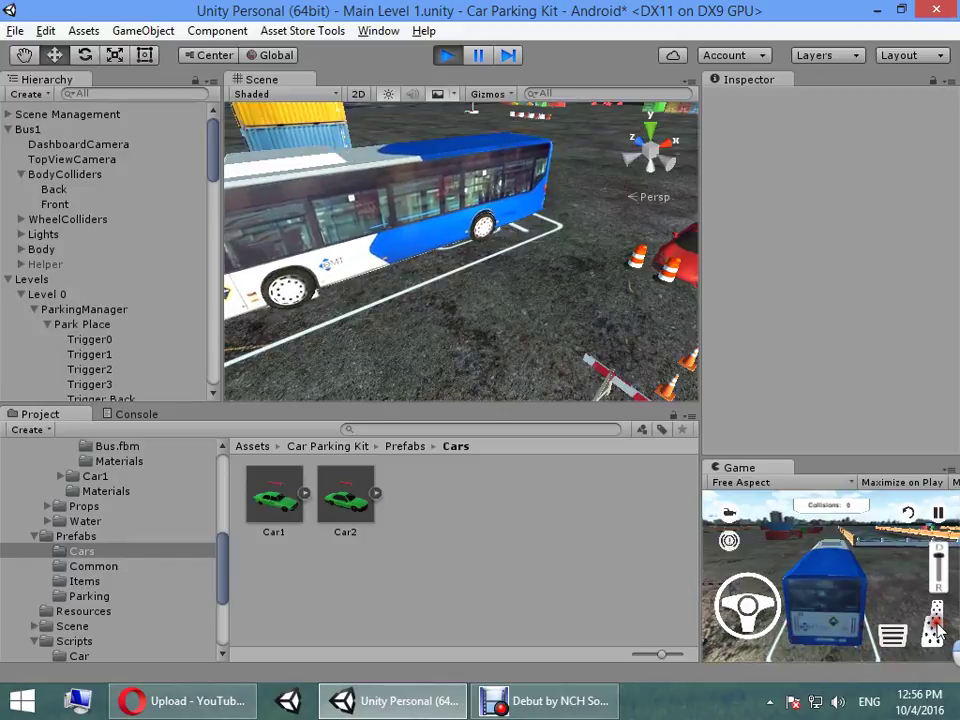
left_click(881, 644)
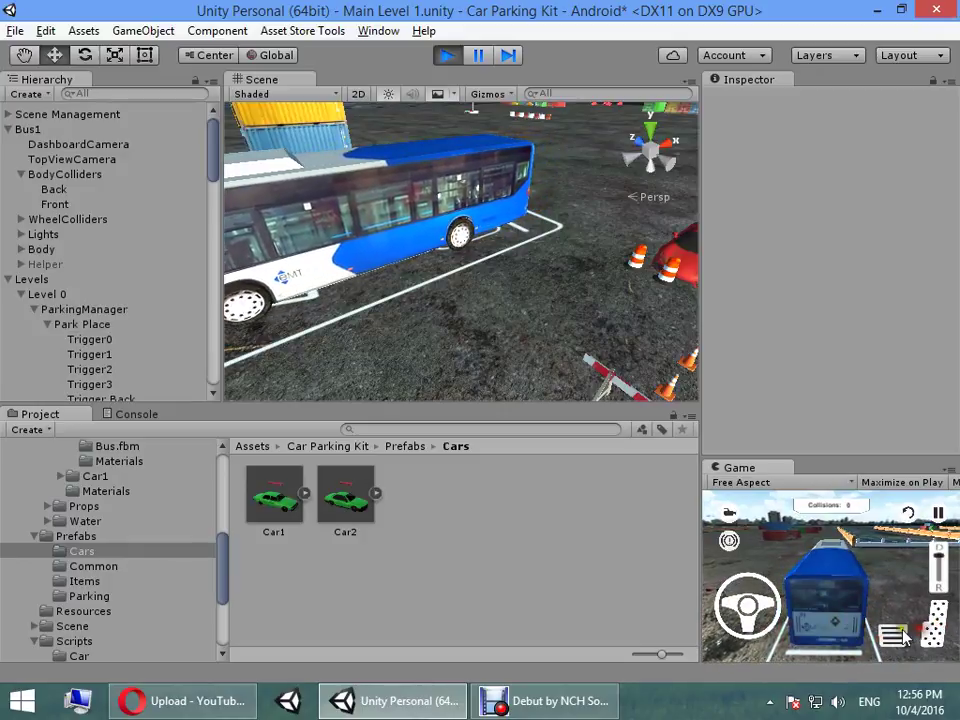
left_click(885, 638)
left_click_drag(925, 640, 938, 633)
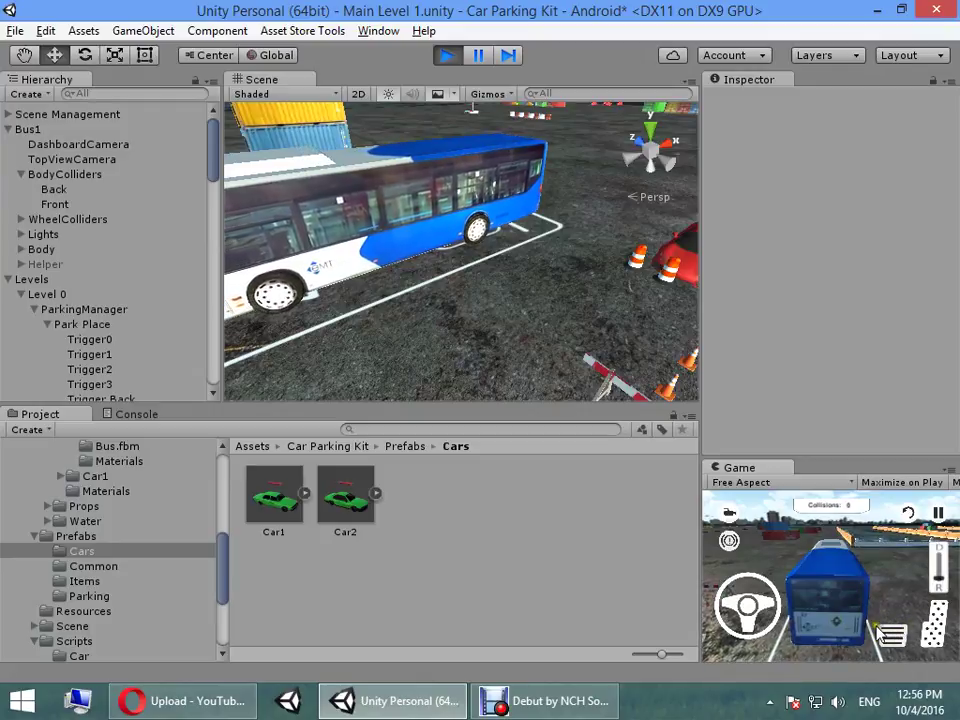
Select the Back collider along with Park Place to check it sits at Y 0.09, Z -6.01
mouse_move(525, 318)
left_mouse_down("alt")
mouse_move(549, 320)
mouse_move(491, 183)
left_mouse_up("alt")
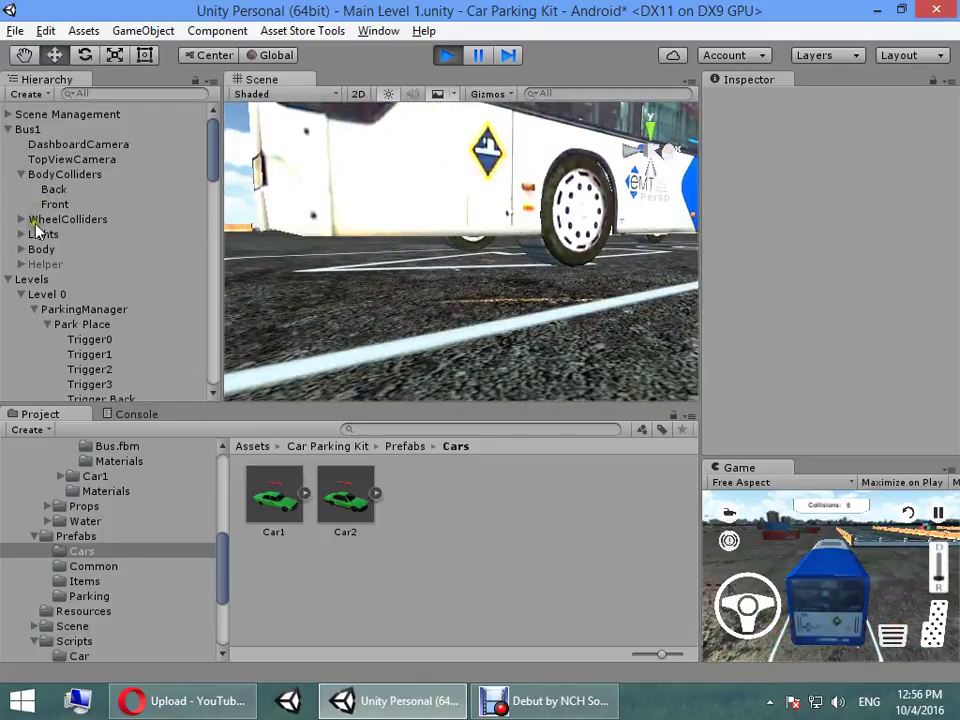
left_click(52, 189)
mouse_move(561, 284)
left_mouse_down("alt")
mouse_move(436, 267)
mouse_move(344, 286)
mouse_move(549, 245)
mouse_move(427, 287)
left_mouse_up("alt")
left_click(98, 324, "ctrl")
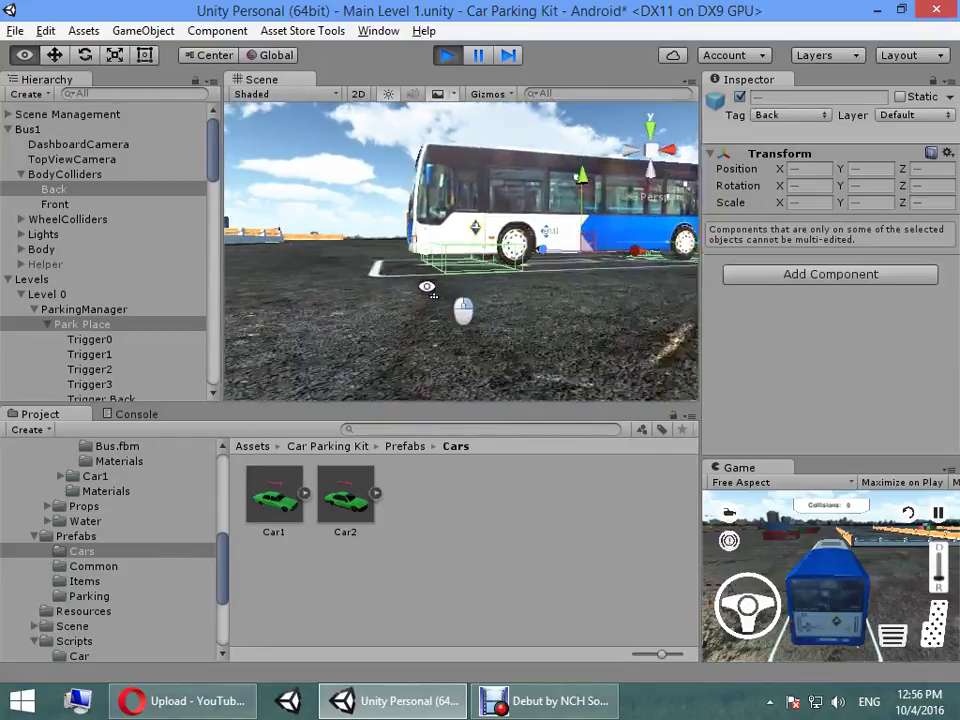
Add the bus's Front collider to the selection and orbit to view the bus front
left_click_drag(427, 287, 388, 246, "alt")
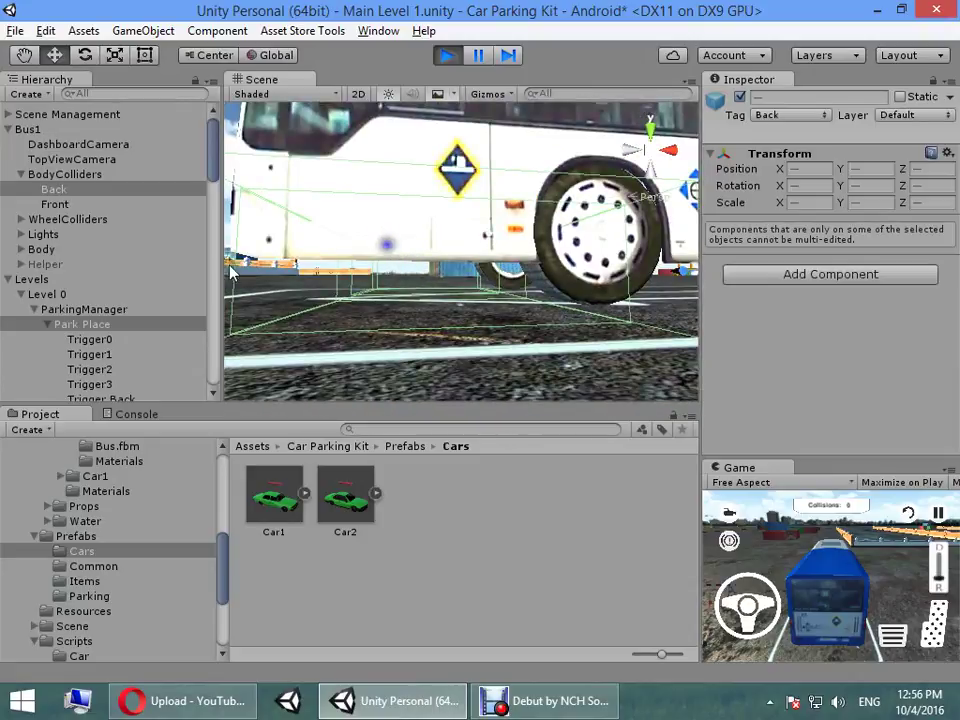
left_click(82, 205, "ctrl")
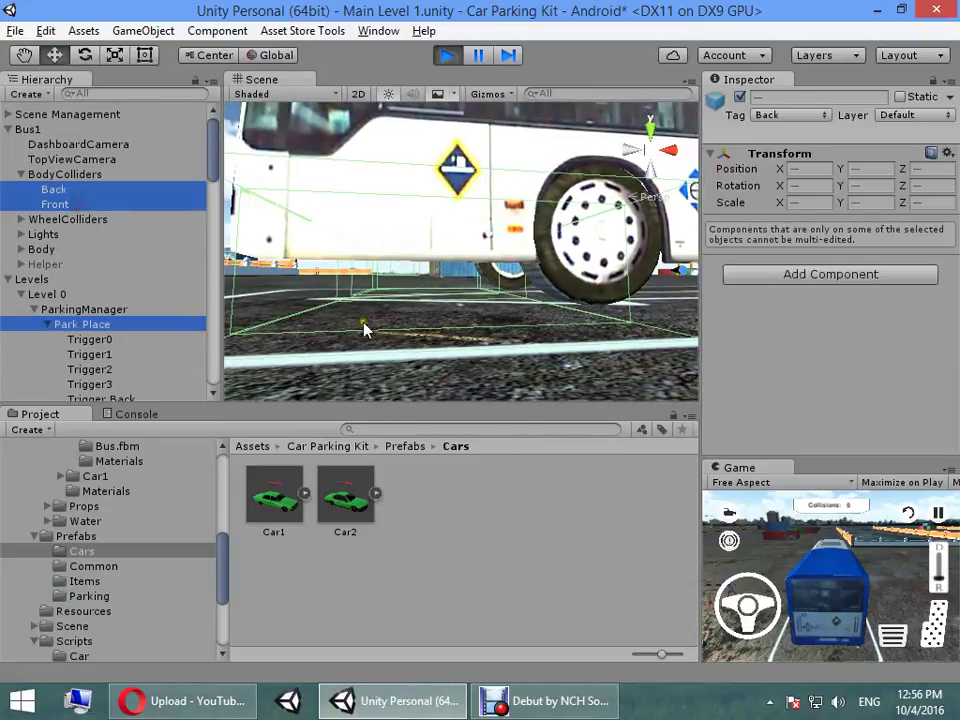
mouse_move(365, 330)
left_mouse_down("alt")
mouse_move(587, 350)
mouse_move(381, 447)
mouse_move(220, 410)
mouse_move(178, 411)
left_mouse_up("alt")
Show the empty Console while play mode keeps running
left_click(138, 415)
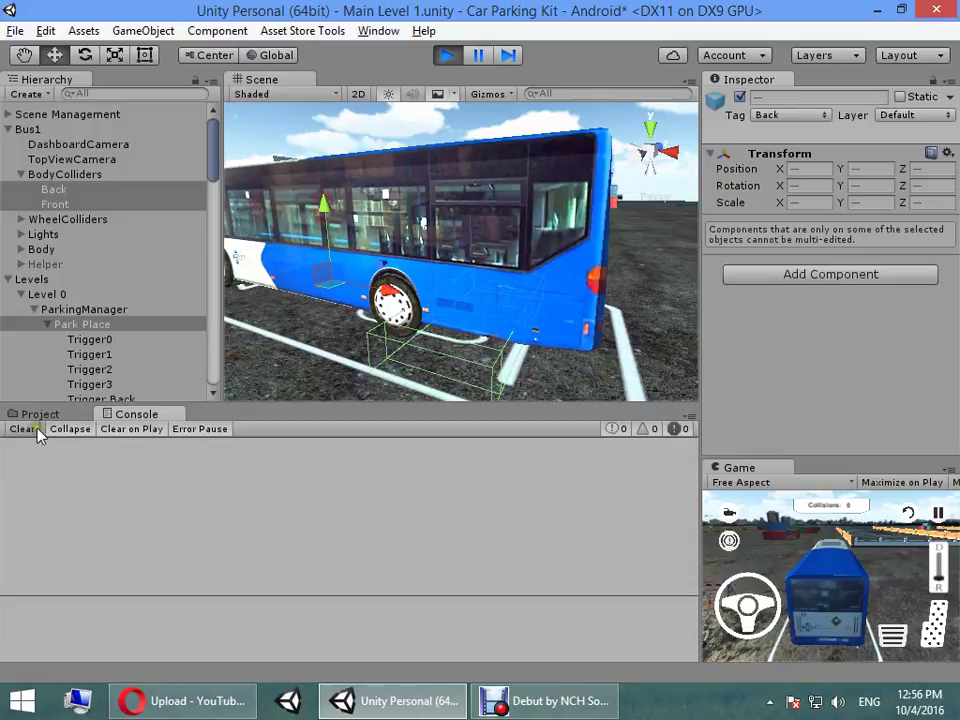
left_click_drag(285, 307, 287, 311, "alt")
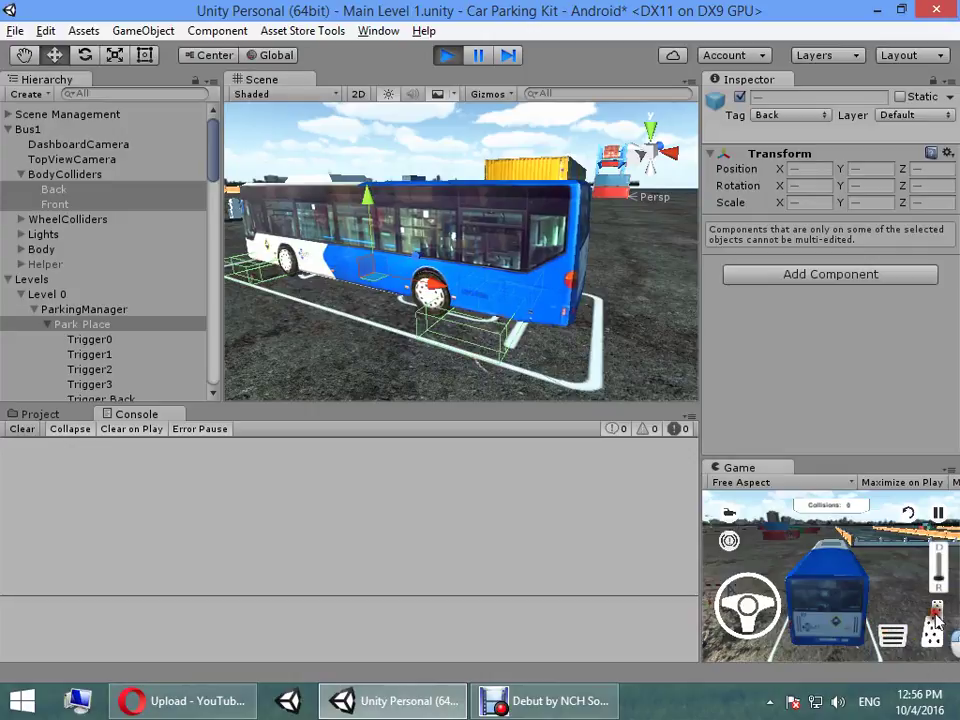
scroll(648, 311, "up", 3)
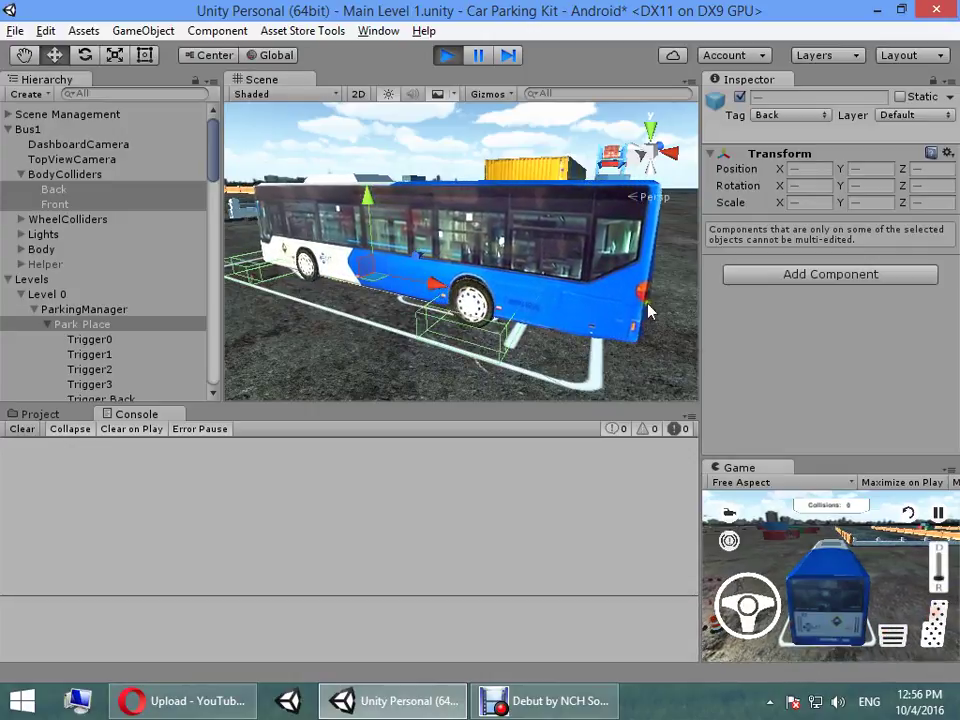
Stop play mode to reset the scene and turn the view toward the parking bays
mouse_move(648, 311)
left_mouse_down("alt")
mouse_move(441, 334)
mouse_move(647, 368)
left_mouse_up("alt")
left_click(447, 56)
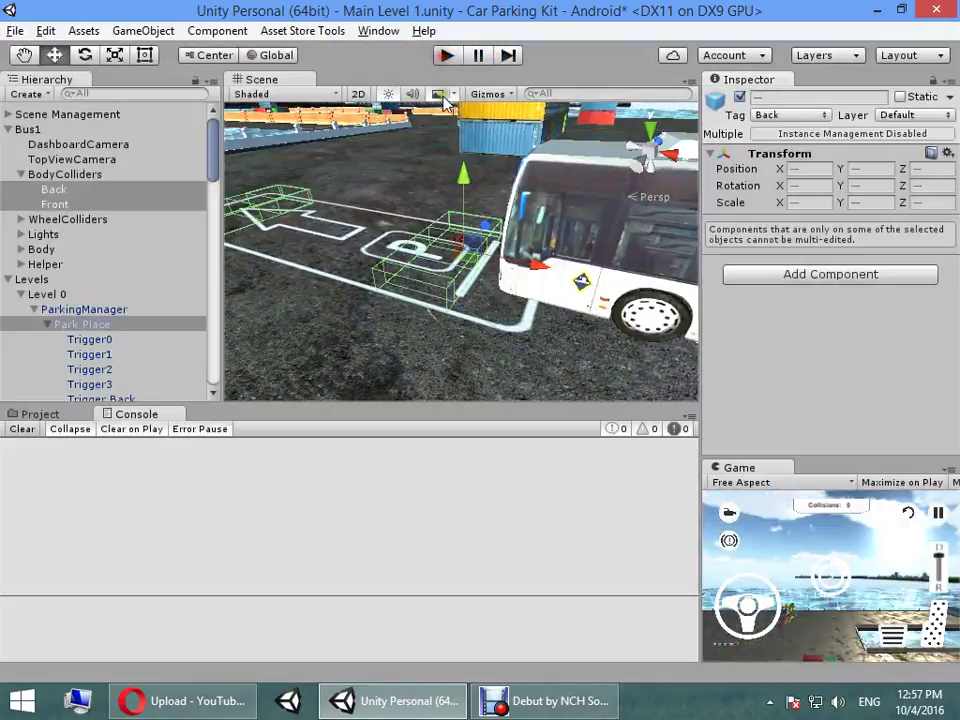
left_click_drag(447, 103, 545, 285, "alt")
Frame Trigger0 through Trigger3 in turn, slightly enlarging Trigger1 and shrinking Trigger2
left_click(100, 344)
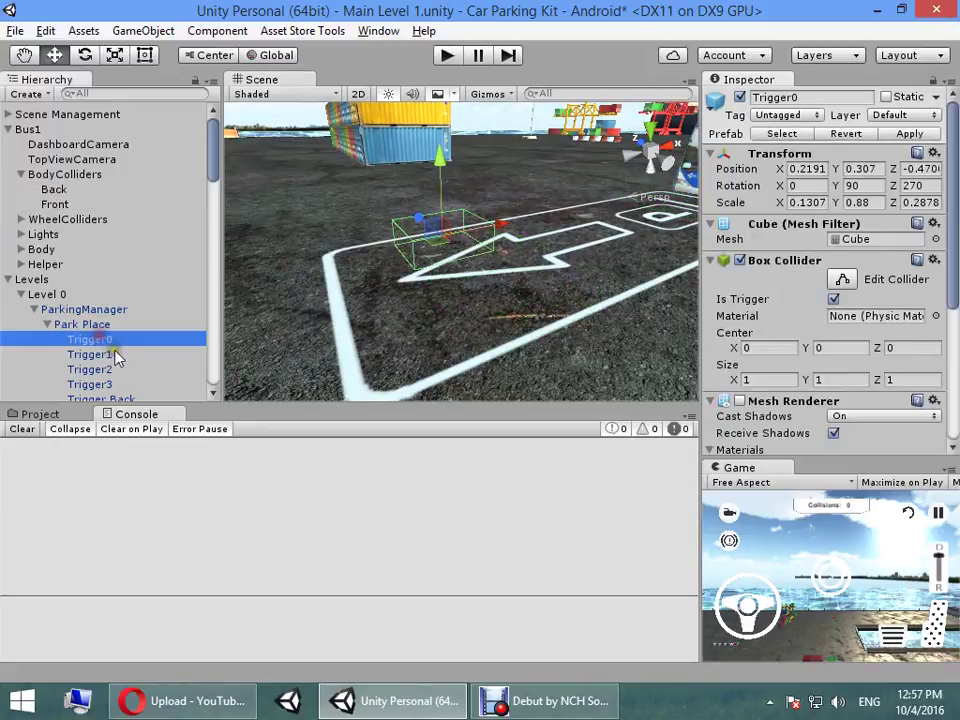
key("f")
mouse_move(470, 330)
left_mouse_down("alt")
mouse_move(556, 368)
mouse_move(455, 313)
left_mouse_up("alt")
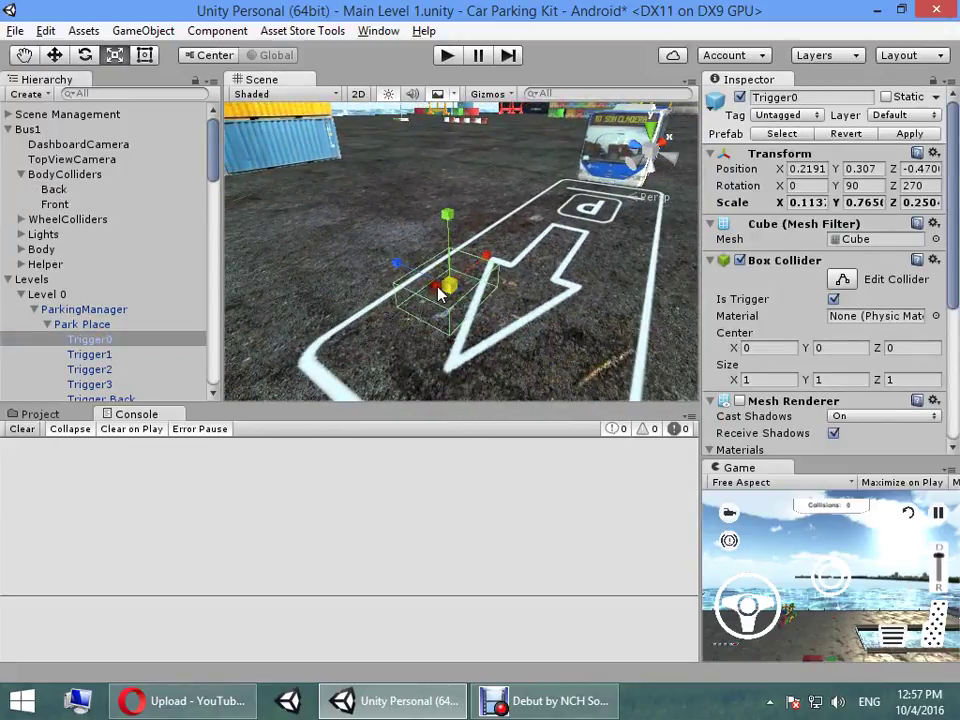
left_click(137, 353)
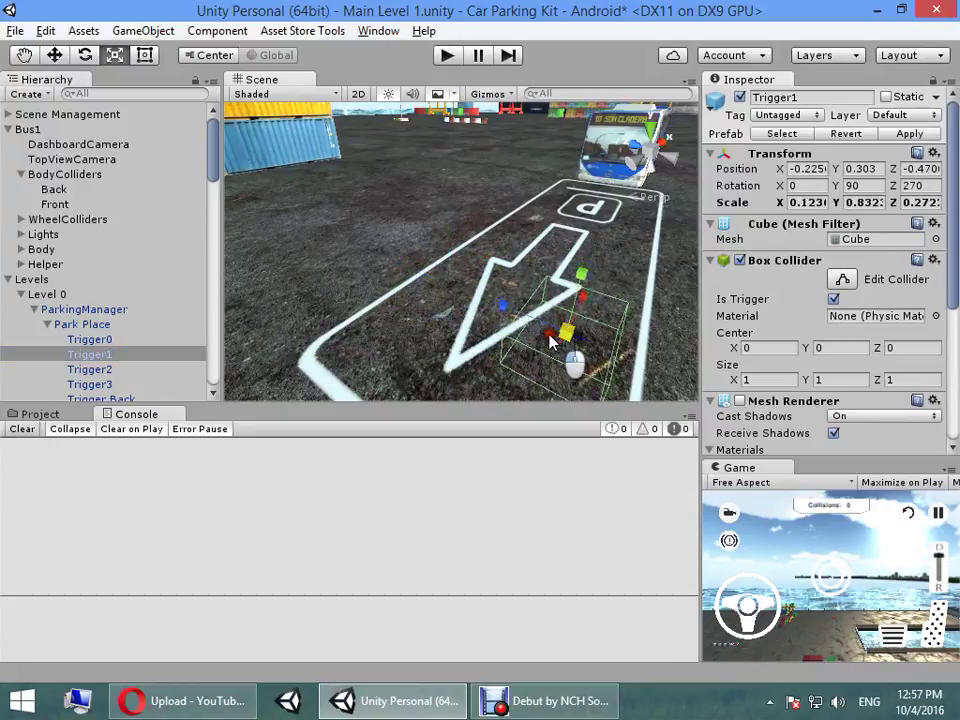
left_click_drag(545, 345, 551, 323)
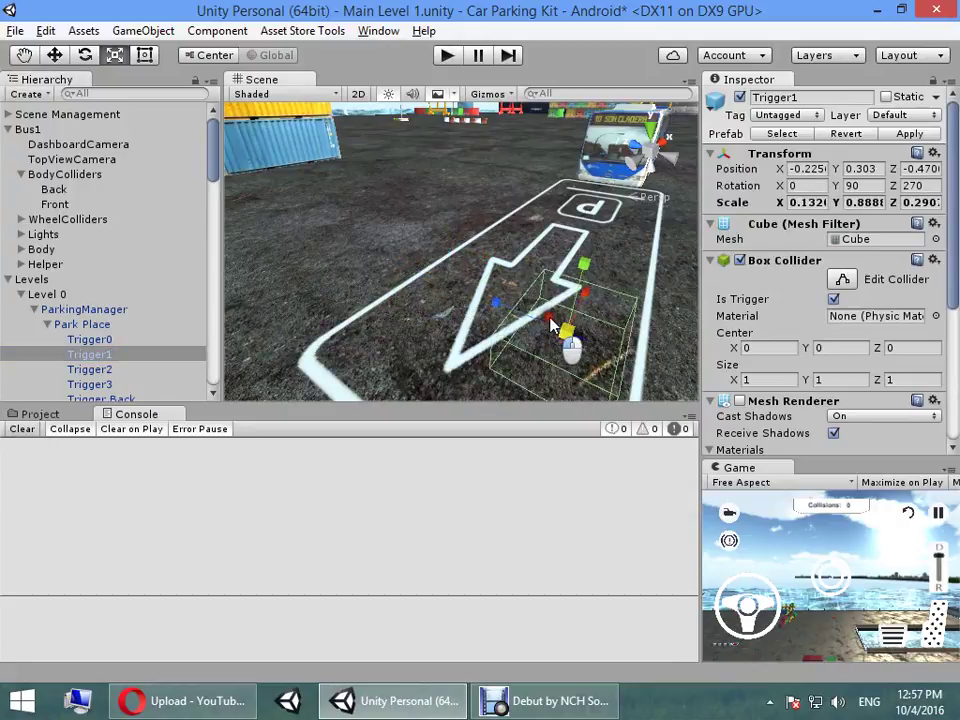
double_click(144, 369)
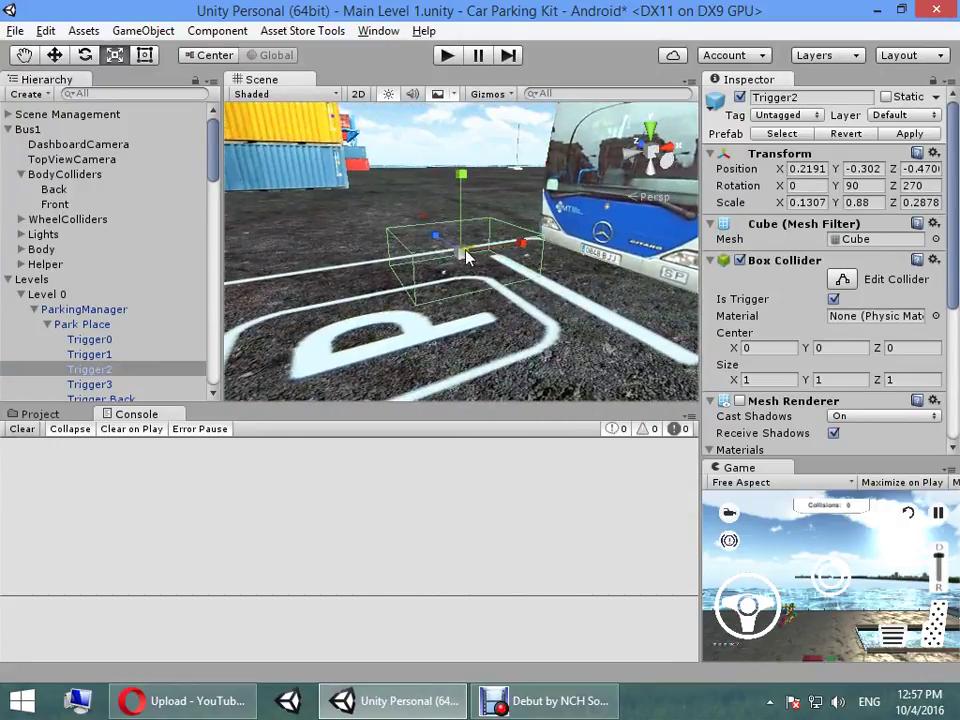
left_click_drag(466, 256, 441, 250)
double_click(90, 384)
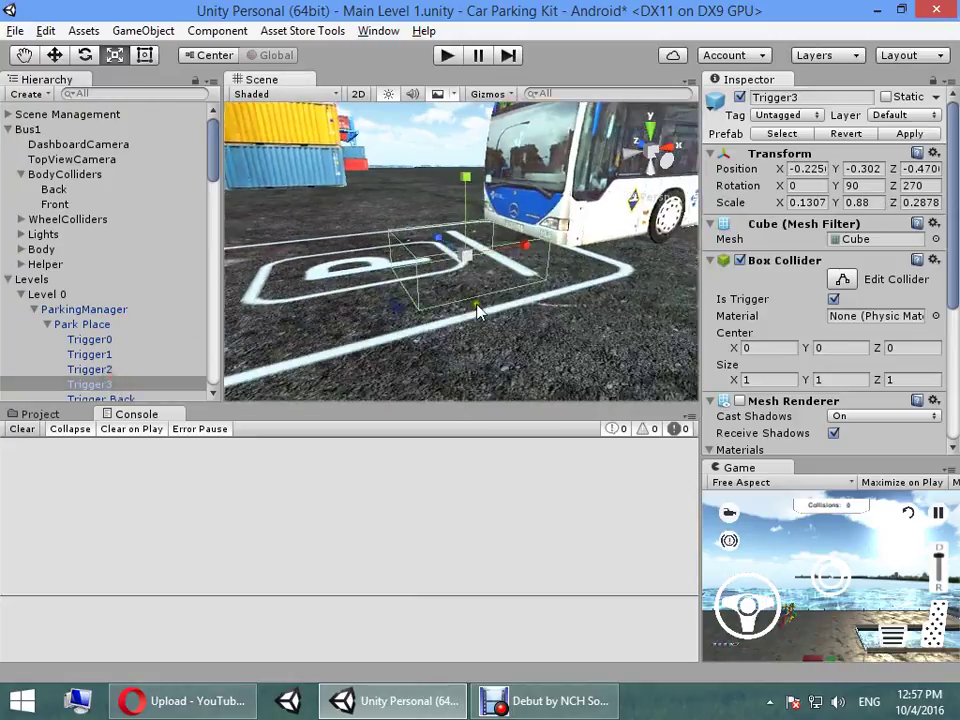
Move all four triggers together to a Z position of about -0.53, then deselect them
left_click(95, 340, "shift")
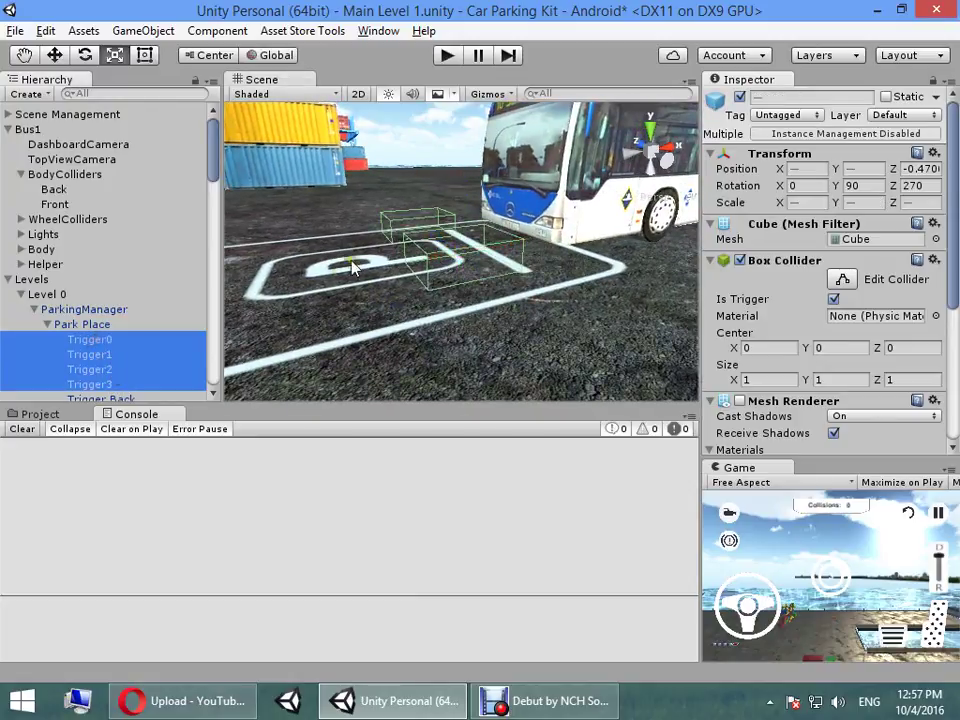
scroll(503, 278, "down", 5)
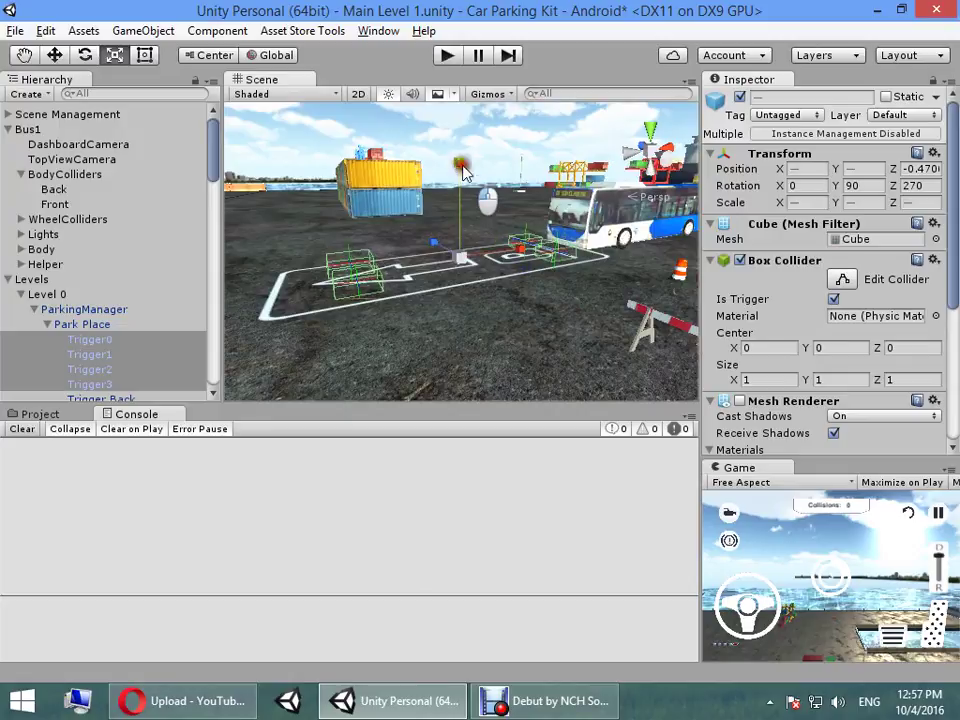
left_click_drag(462, 116, 452, 172)
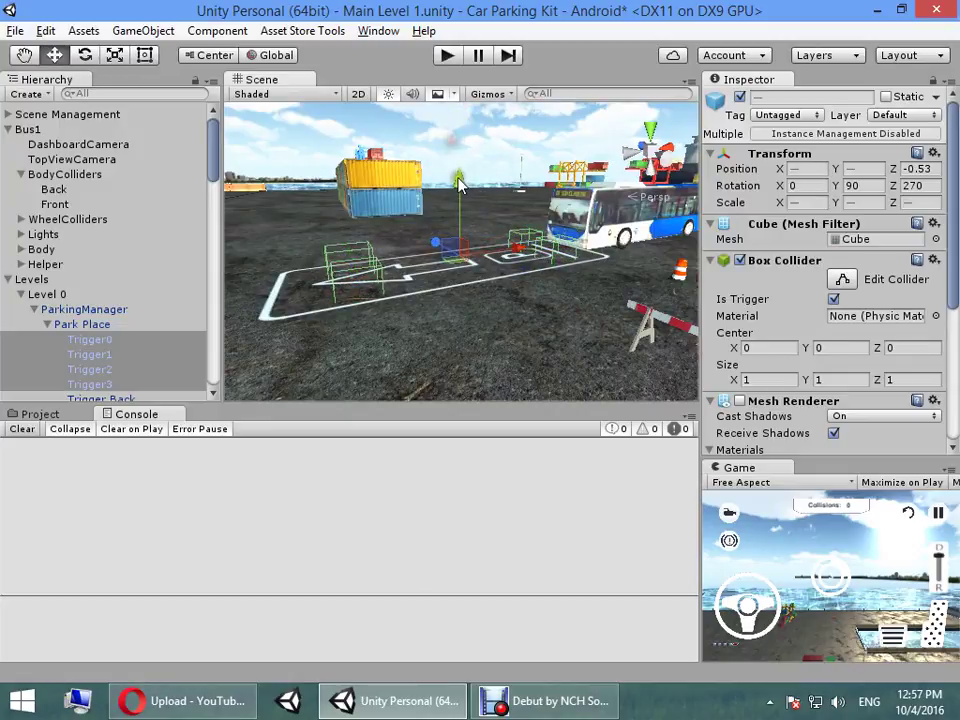
left_click(490, 131)
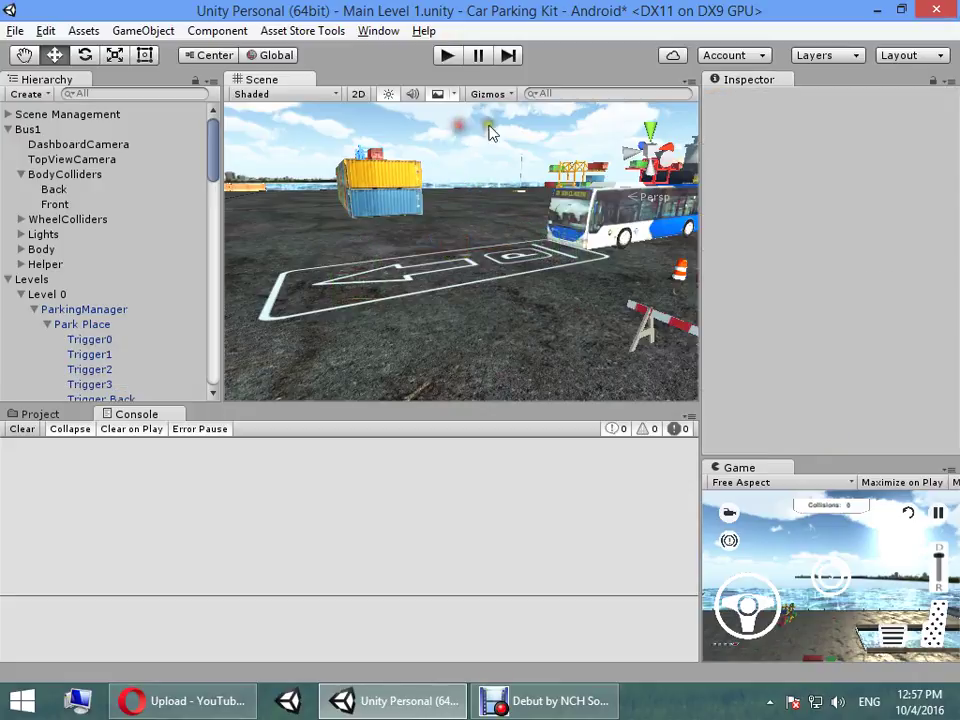
Start play mode and drive the bus into the painted Park Place spot, braking with 0 collisions
left_click(452, 58)
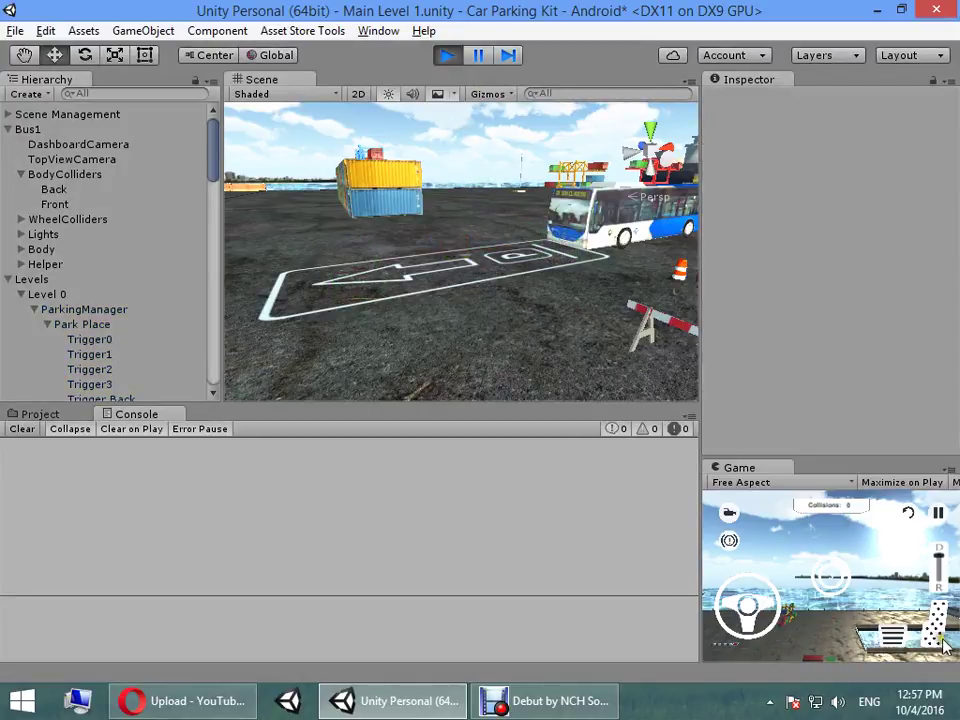
left_click_drag(947, 645, 935, 640)
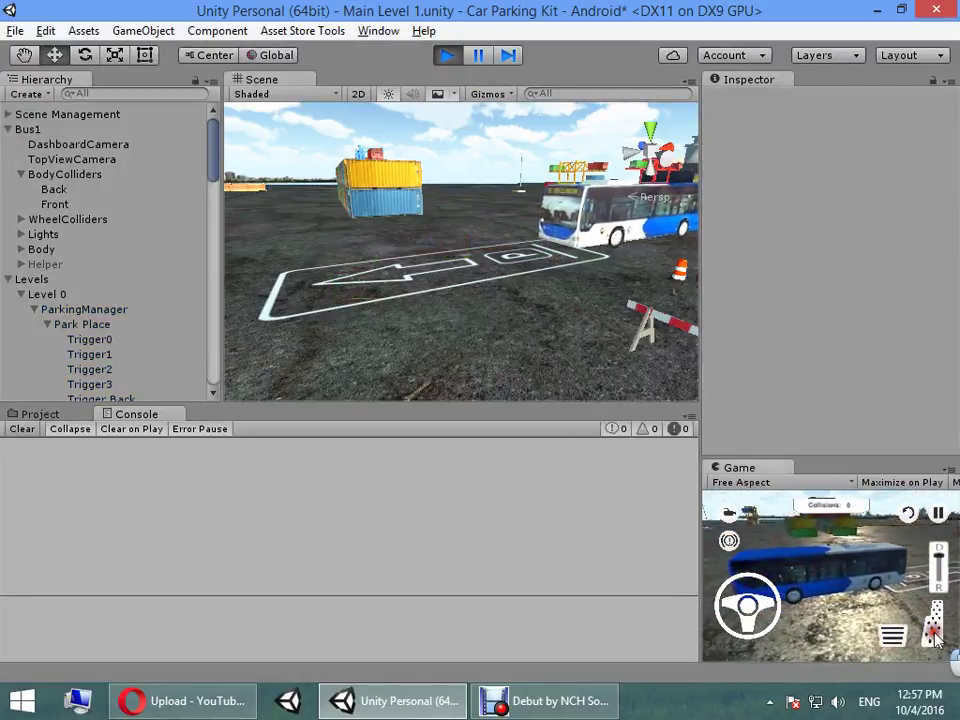
left_click_drag(935, 640, 900, 638)
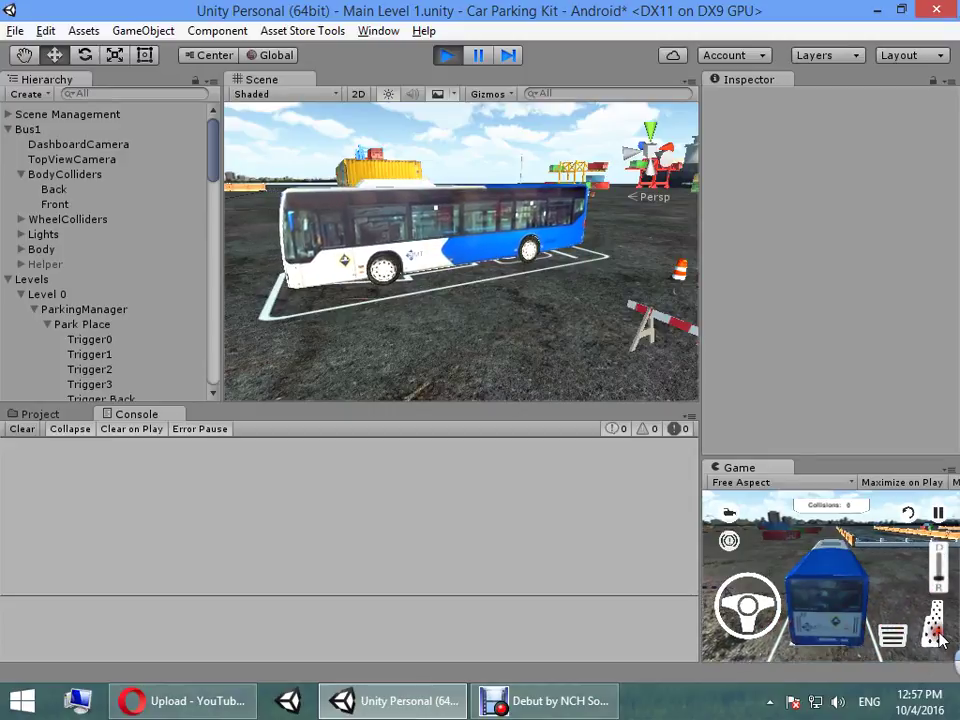
left_click_drag(940, 640, 897, 642)
left_click(897, 642)
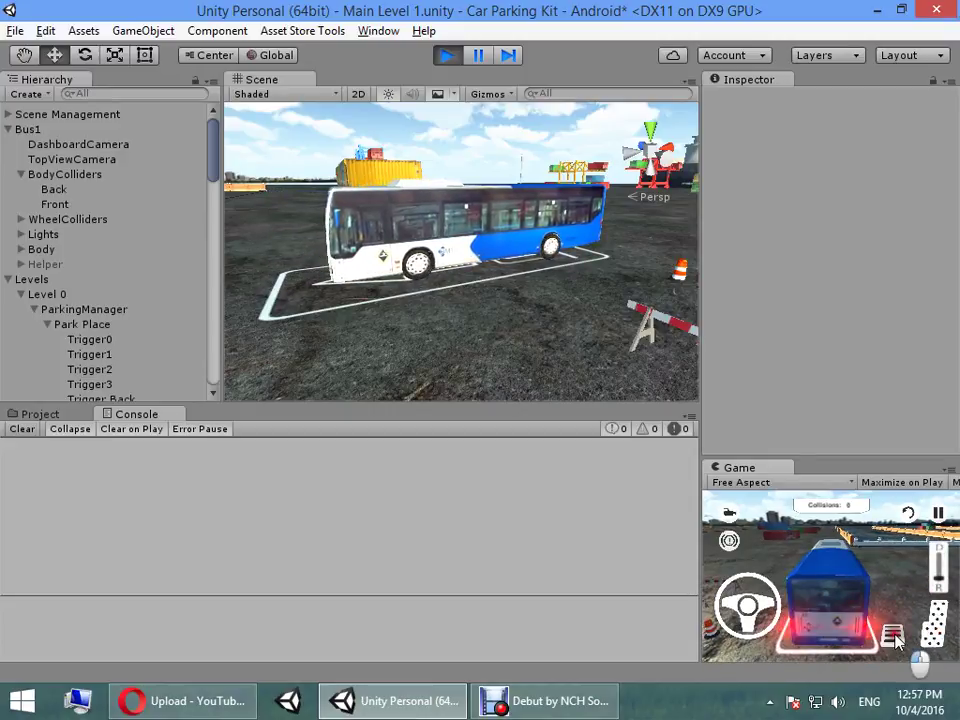
right_click_drag(460, 262, 518, 368)
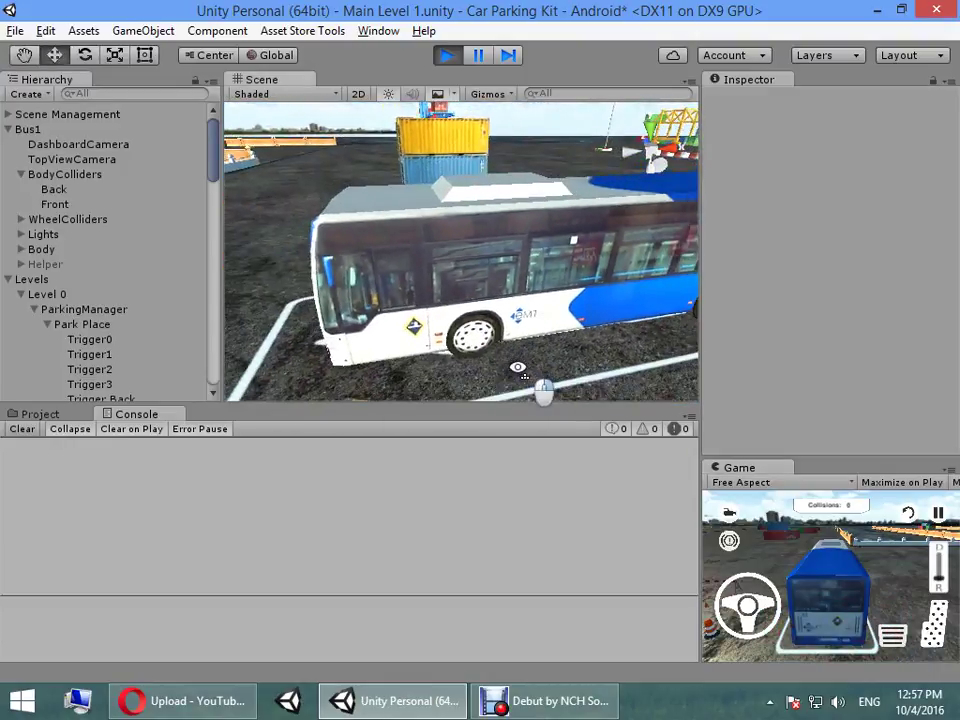
Select Park Place and scale it down, narrowing and shifting it toward the bus's footprint
left_click(55, 189)
left_click(58, 204)
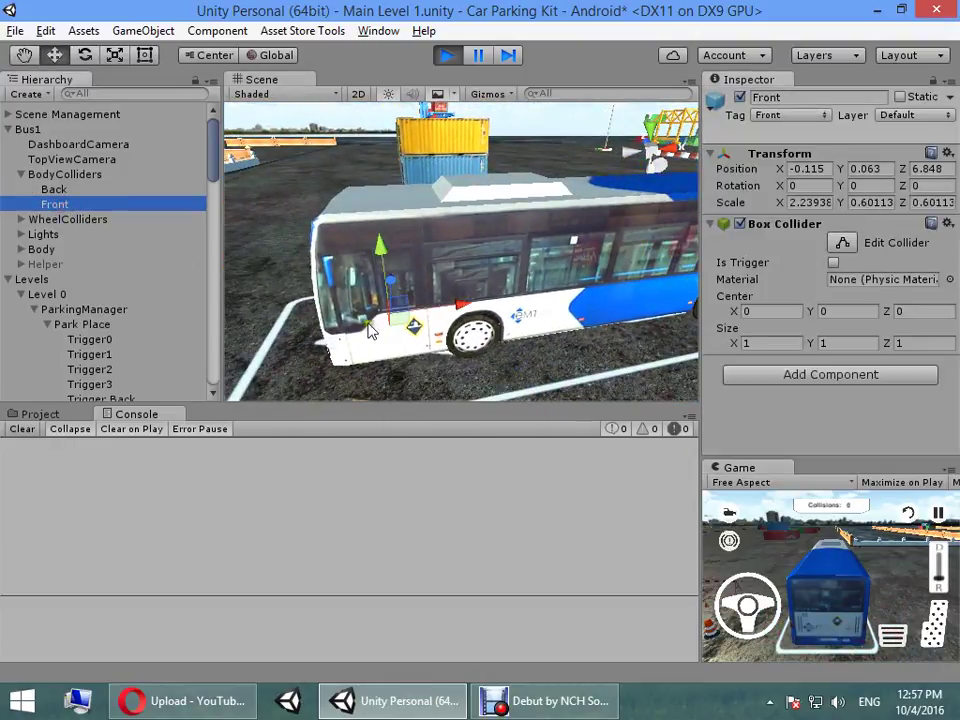
mouse_move(369, 328)
right_mouse_down()
mouse_move(426, 341)
mouse_move(745, 343)
mouse_move(455, 355)
right_mouse_up()
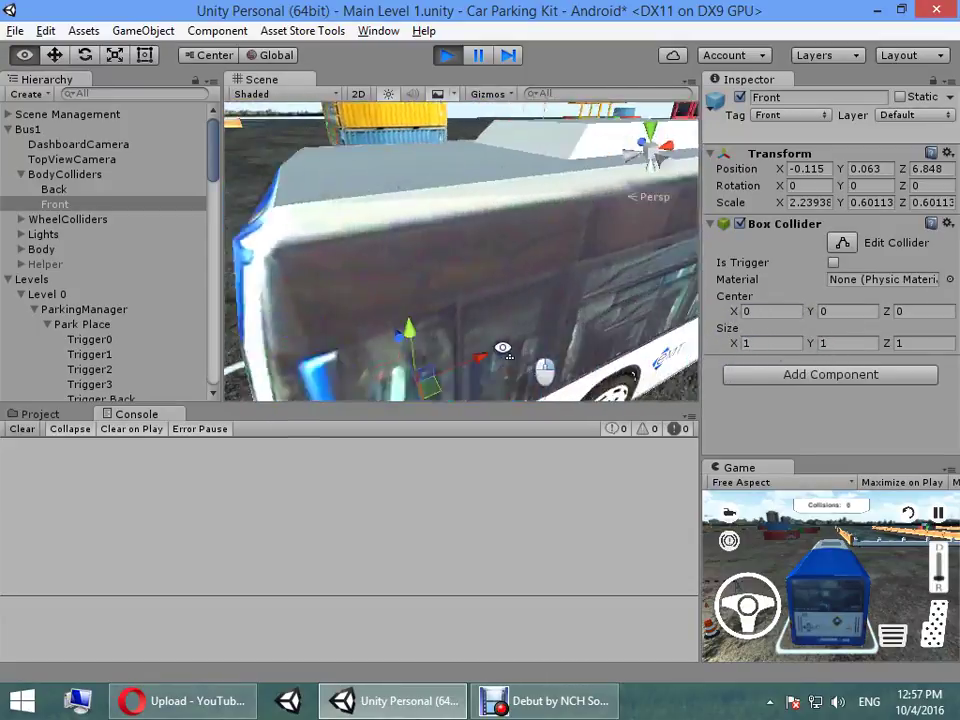
left_click(85, 326)
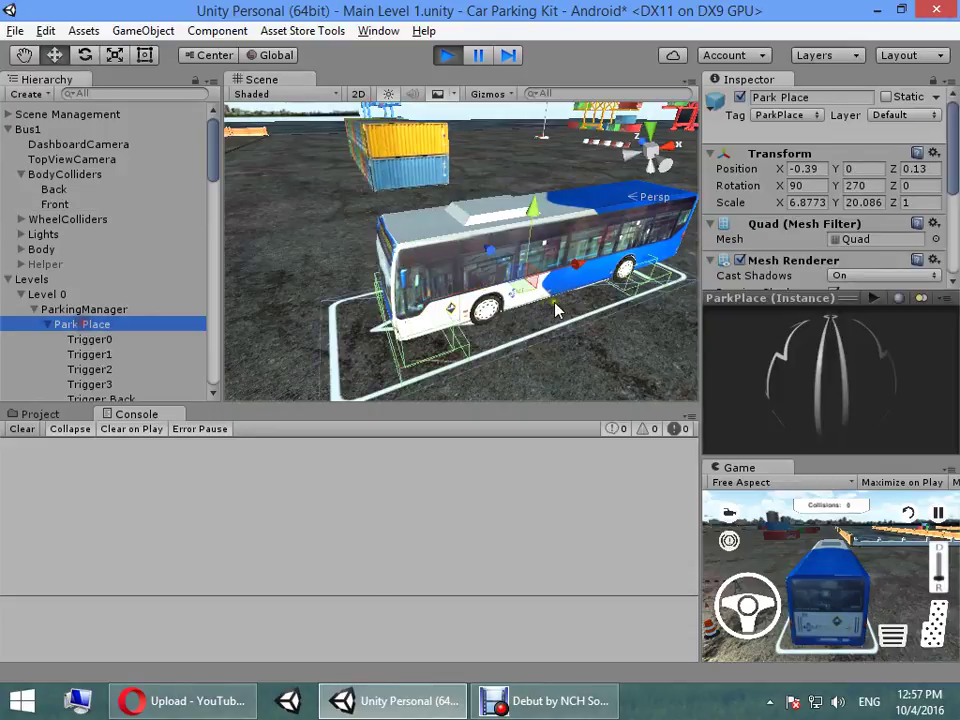
mouse_move(524, 293)
left_mouse_down()
mouse_move(485, 285)
mouse_move(527, 290)
left_mouse_up()
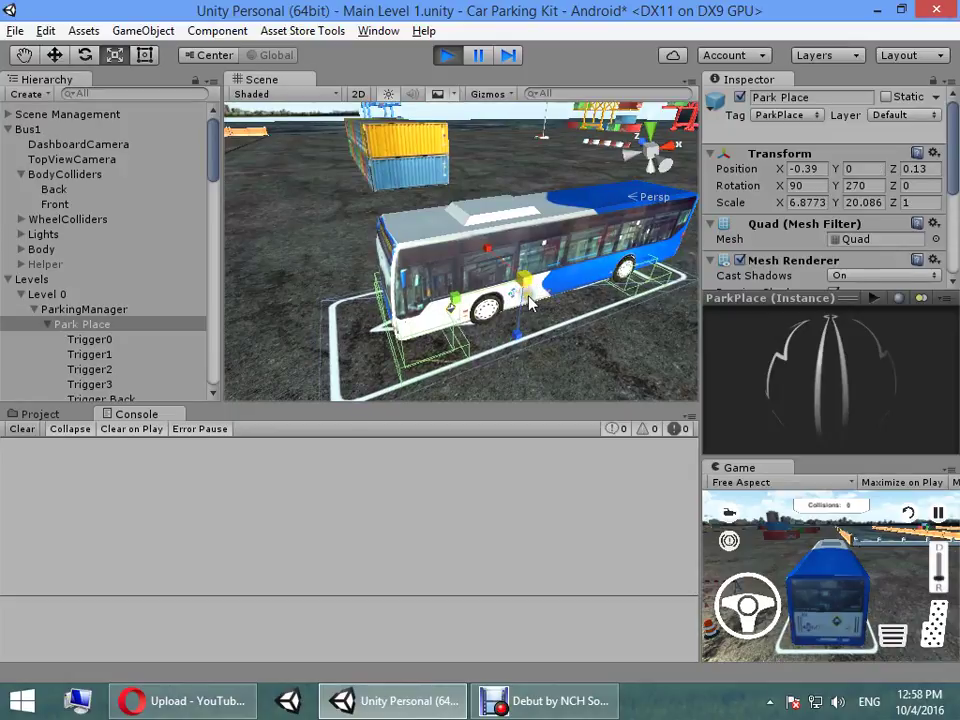
left_click(530, 305)
left_click(106, 324)
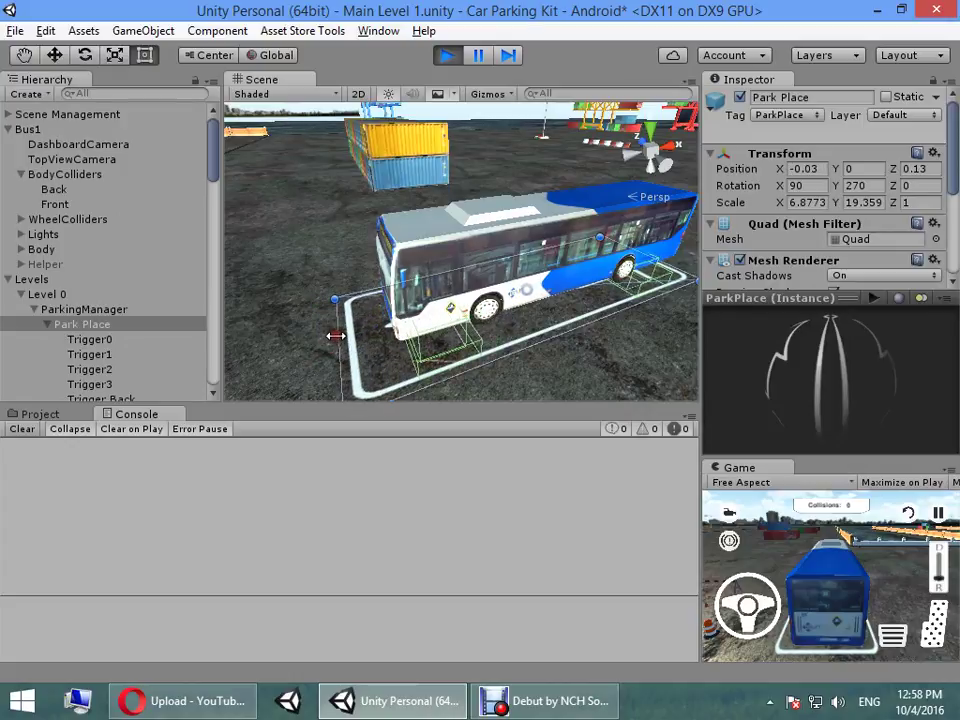
left_click_drag(536, 345, 521, 336)
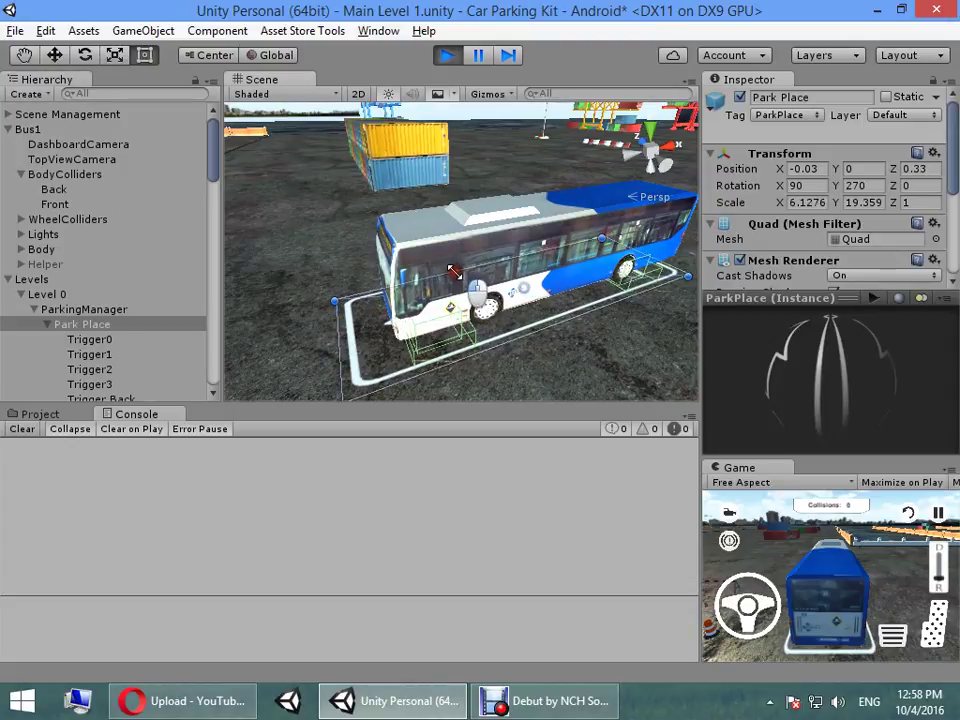
left_click_drag(570, 268, 545, 283)
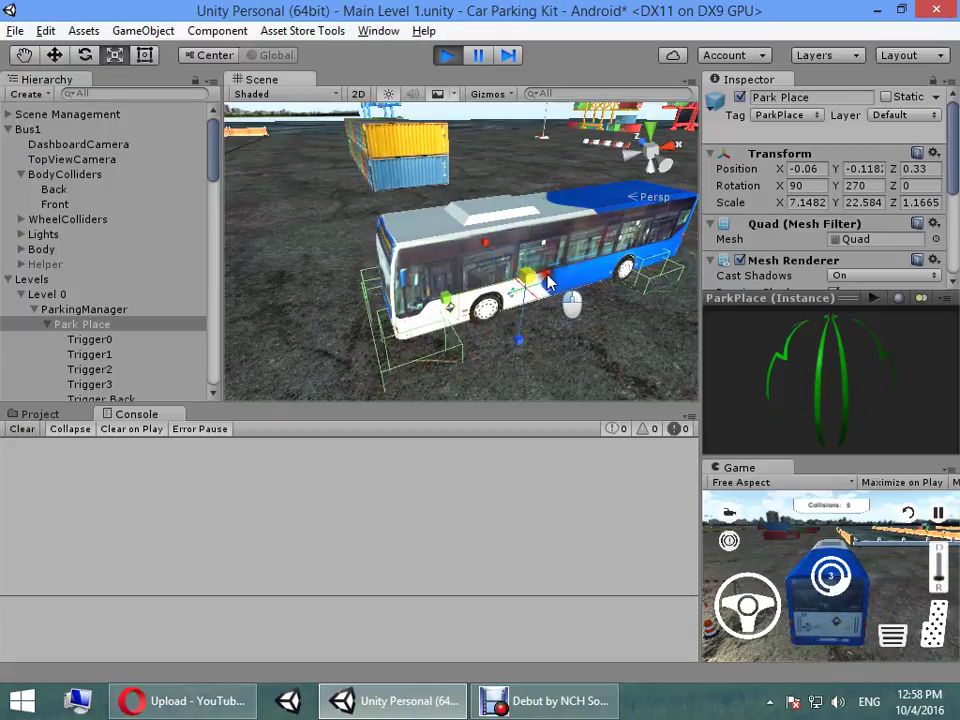
Raise Park Place and rescale it to 6.5333 × 20.641 × 1.0662 around the bus
key("w")
left_click_drag(543, 250, 533, 212)
mouse_move(553, 332)
left_mouse_down("alt")
mouse_move(160, 224)
mouse_move(880, 238)
mouse_move(21, 253)
mouse_move(133, 283)
left_mouse_up("alt")
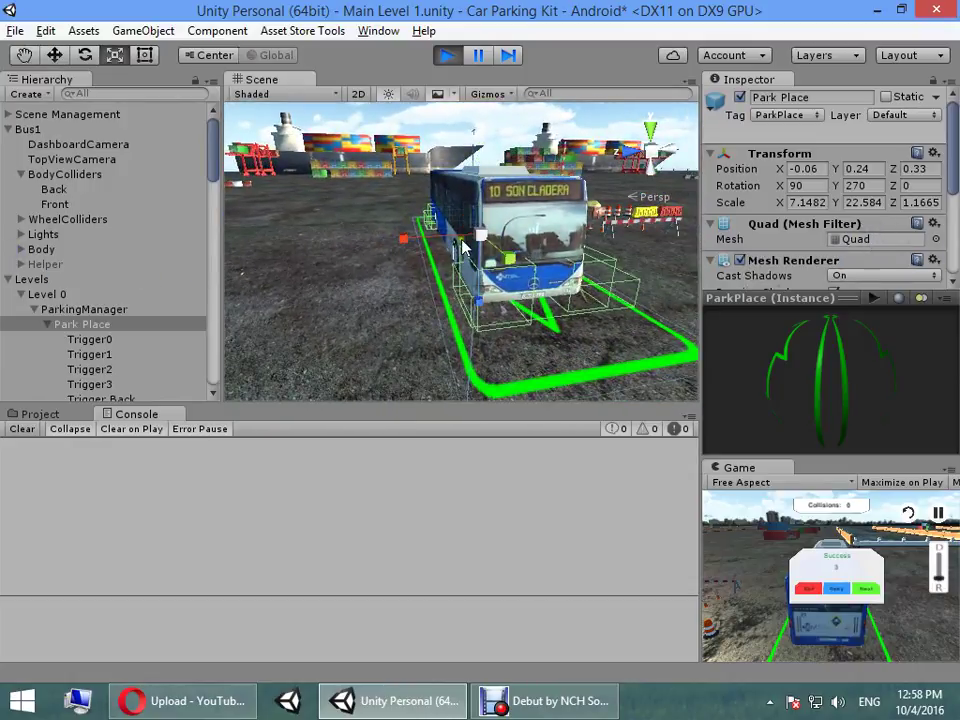
mouse_move(464, 249)
left_mouse_down()
mouse_move(477, 232)
mouse_move(466, 234)
left_mouse_up()
mouse_move(561, 298)
right_mouse_down()
mouse_move(203, 369)
mouse_move(410, 325)
right_mouse_up()
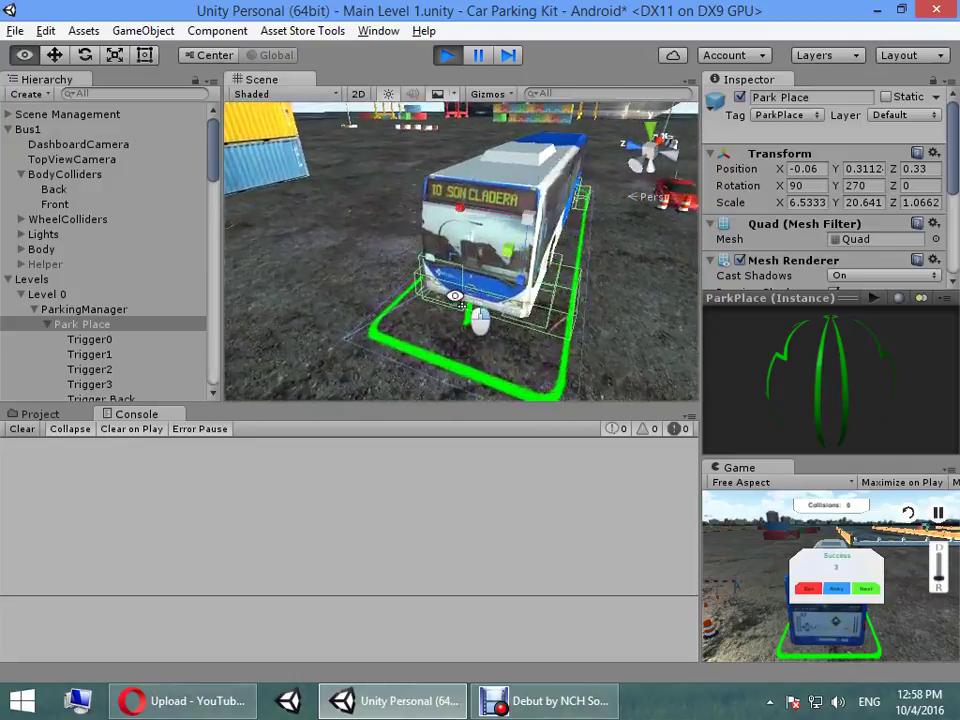
right_click_drag(455, 296, 731, 280)
Copy Park Place's Transform, stop play mode, paste the values back, and lower it to Y -0.3
right_click(780, 155)
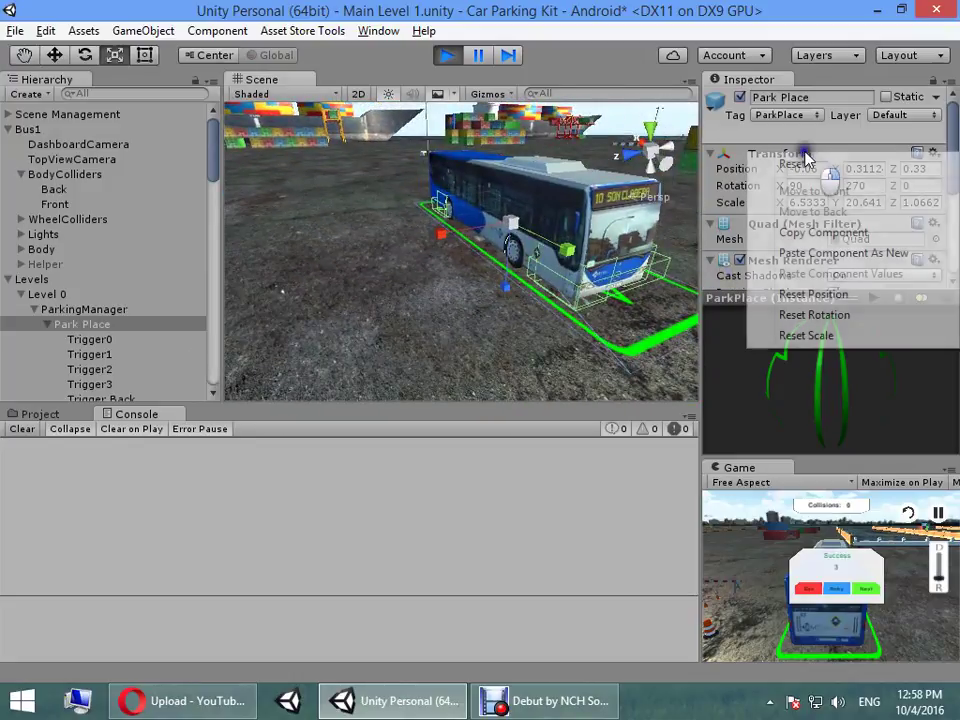
left_click(786, 231)
left_click(445, 57)
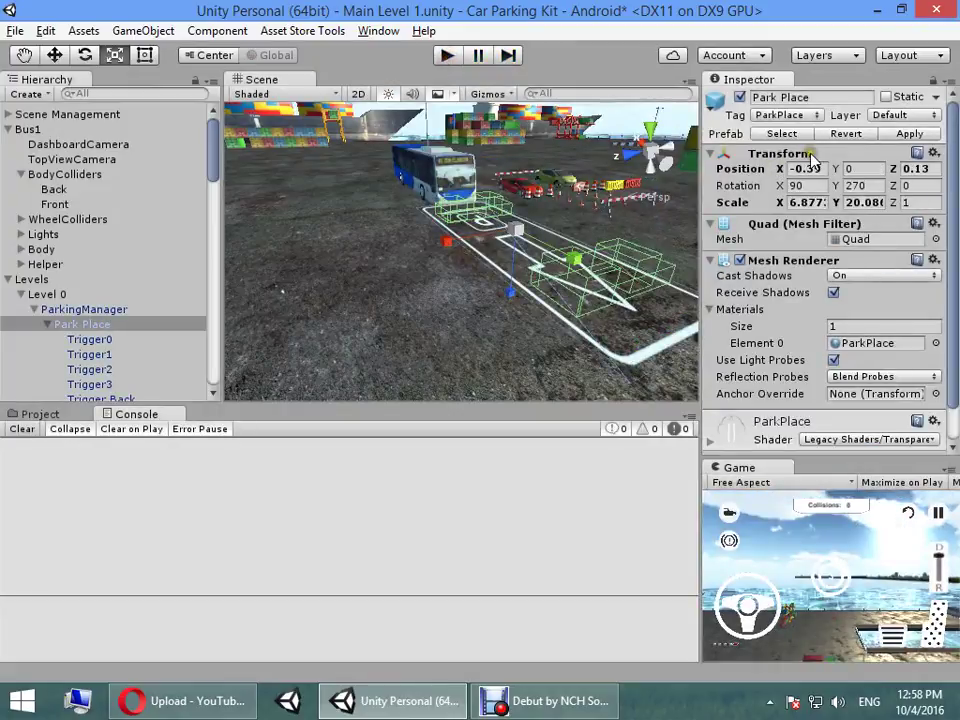
right_click(770, 153)
left_click(843, 297)
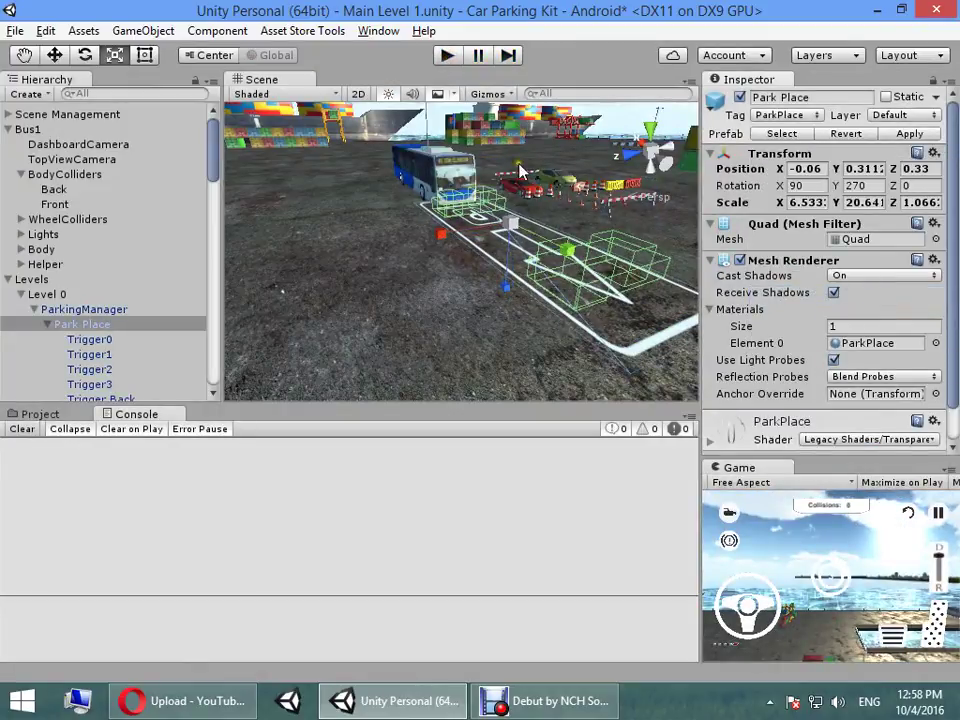
key("w")
left_click_drag(525, 155, 523, 172)
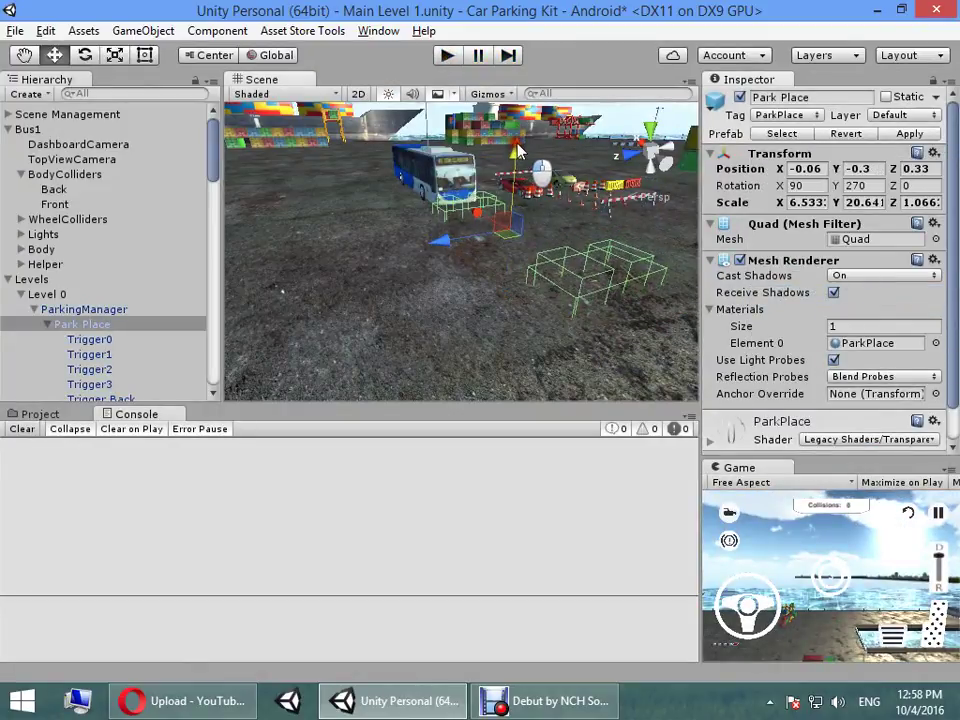
Select Trigger0 through Trigger Front and return to the Move tool
left_click(129, 338)
scroll(131, 332, "down", 3)
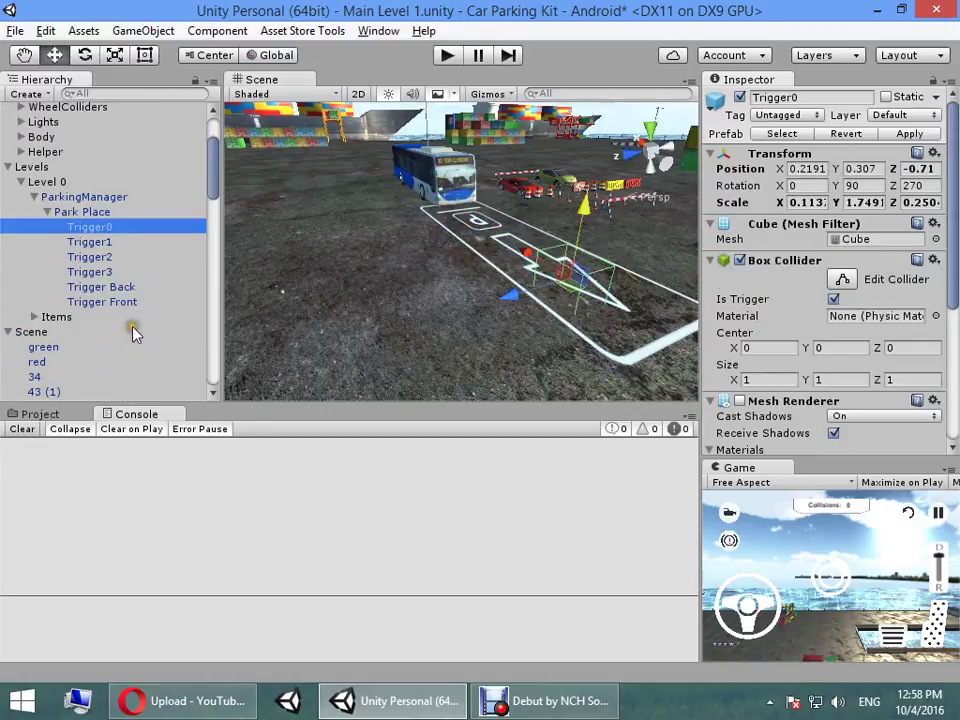
left_click(138, 301, "shift")
left_click(521, 152)
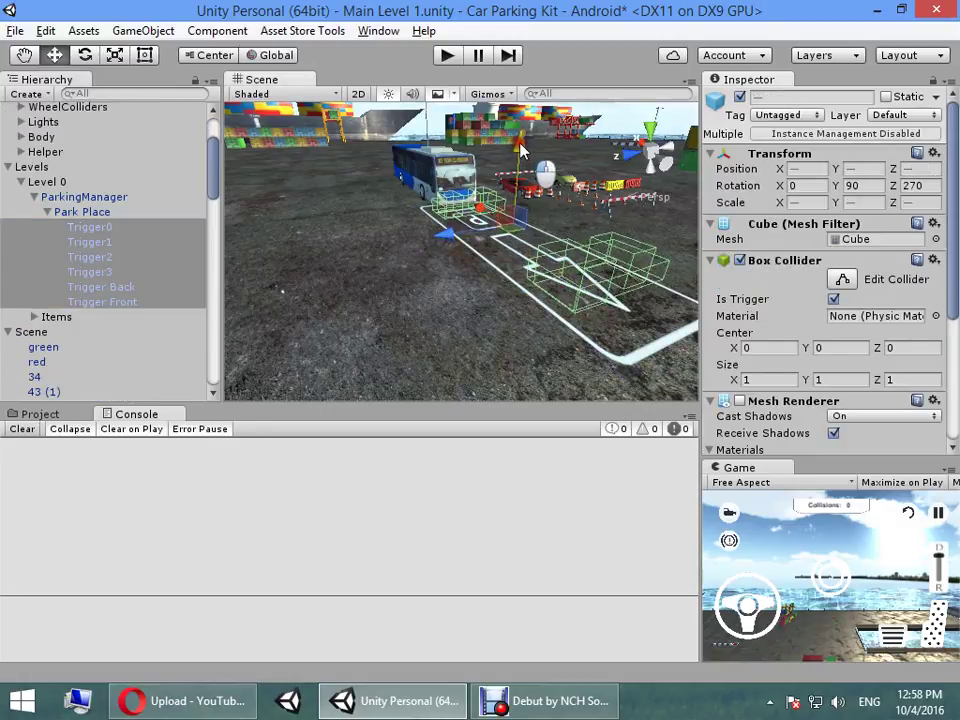
key("r")
key("e")
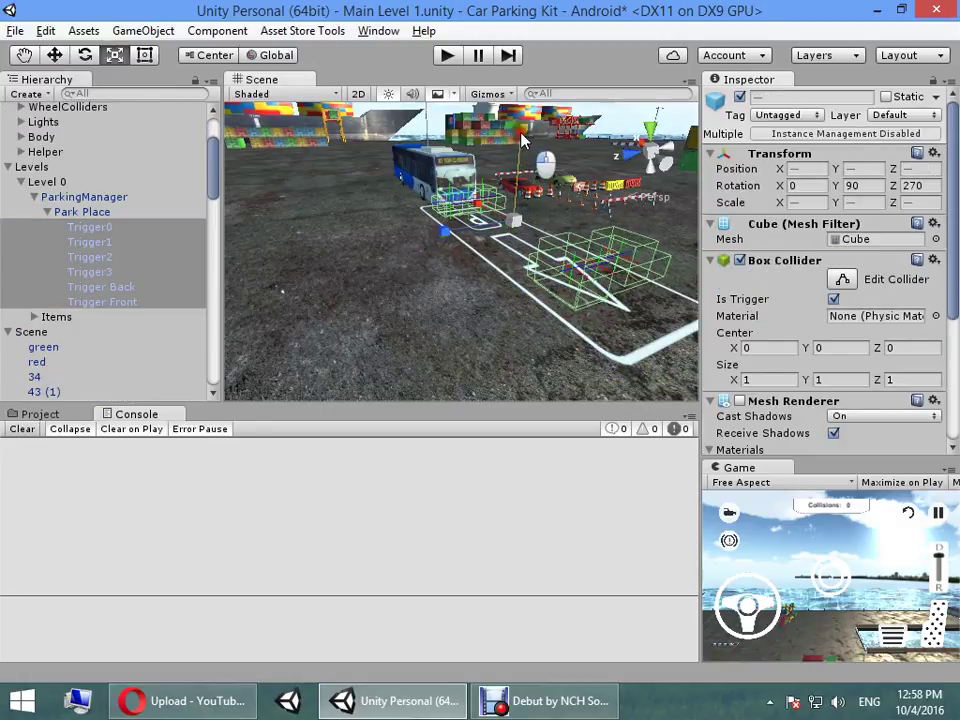
key("w")
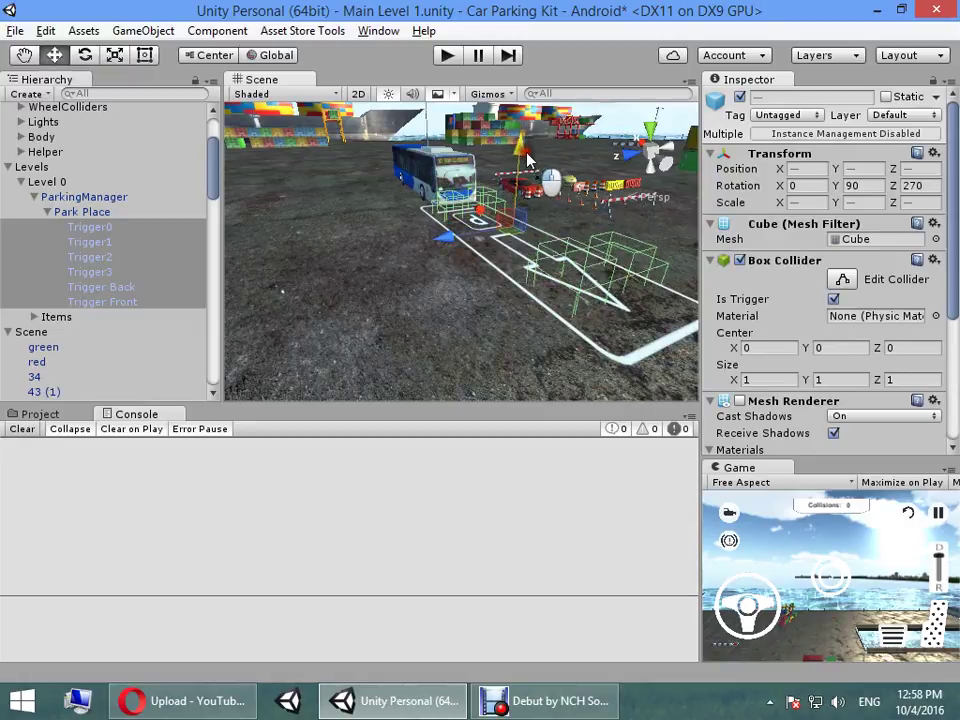
Test drive the bus into the resized spot, reaching the Success panel, then stop play mode
left_click(448, 60)
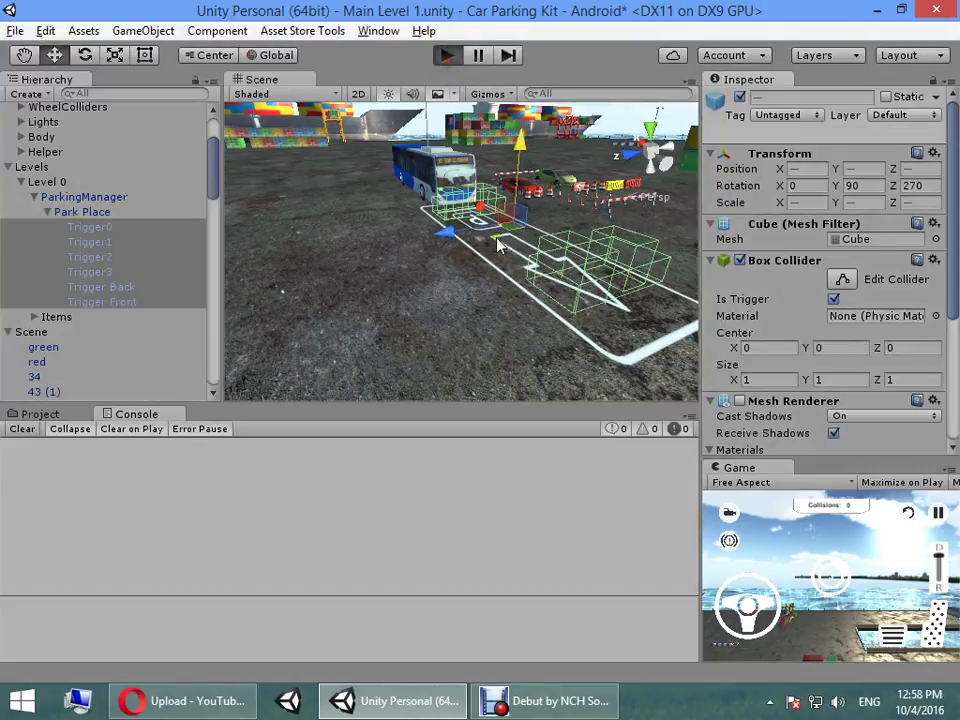
left_click(936, 612)
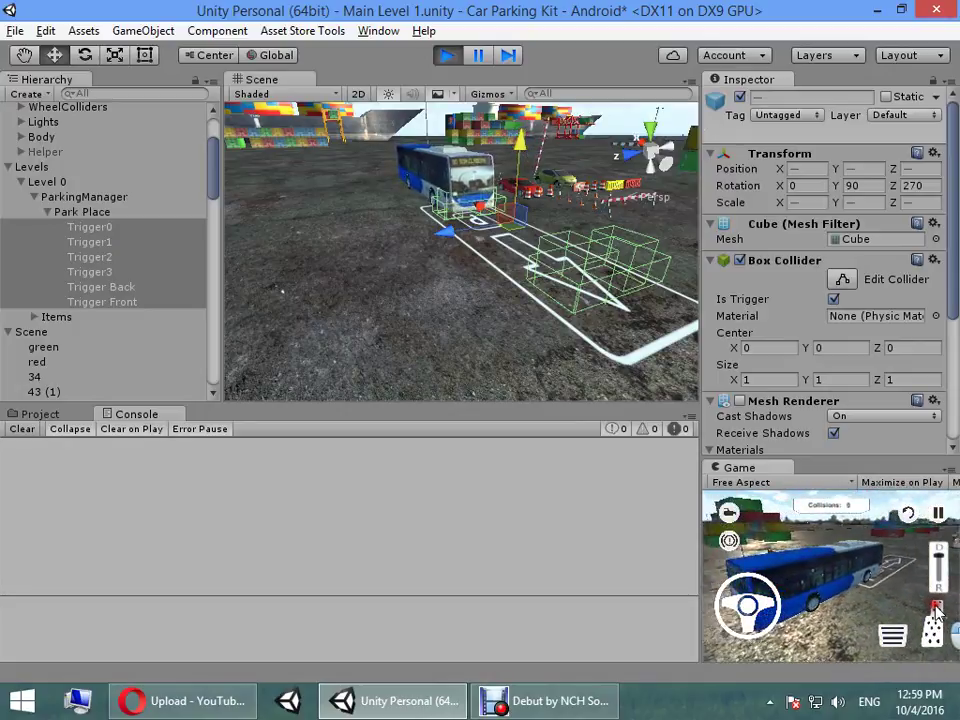
left_click(898, 645)
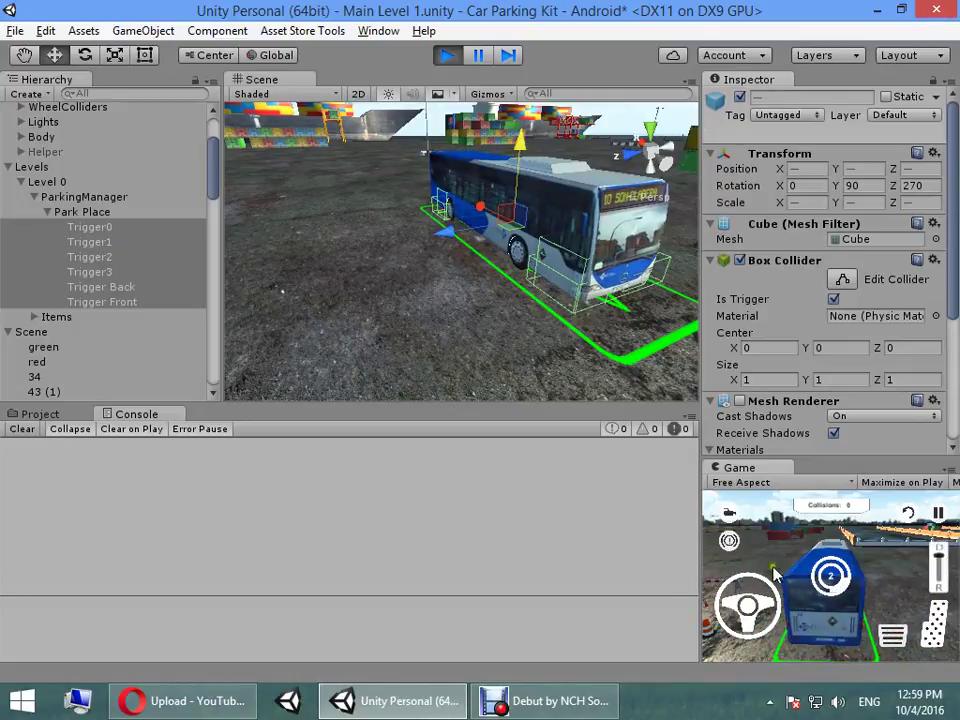
left_click_drag(435, 325, 485, 395, "alt")
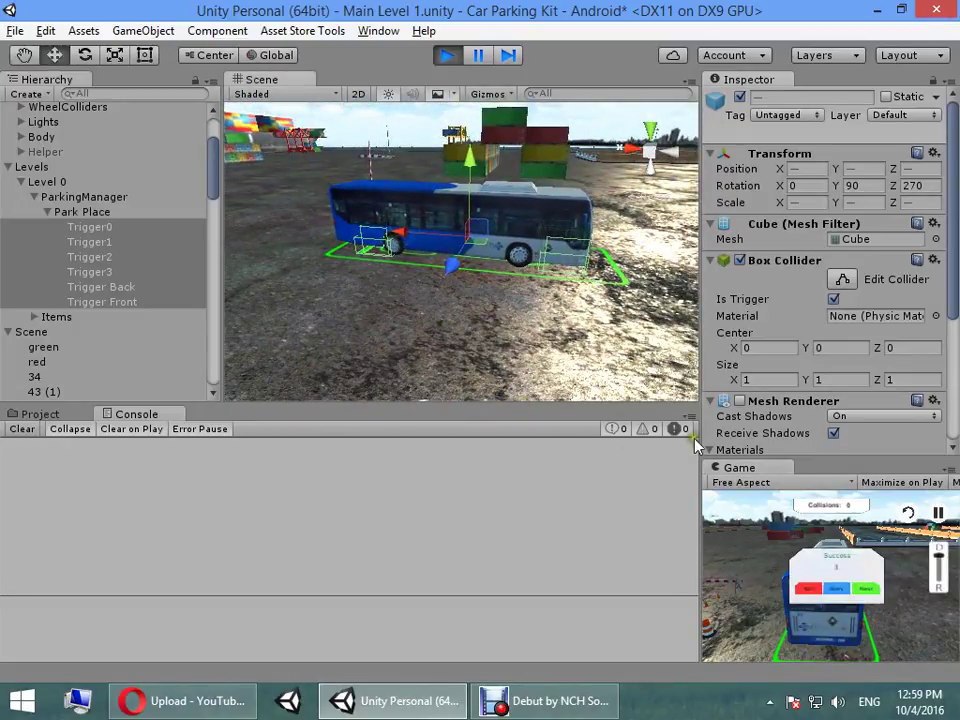
left_click(447, 58)
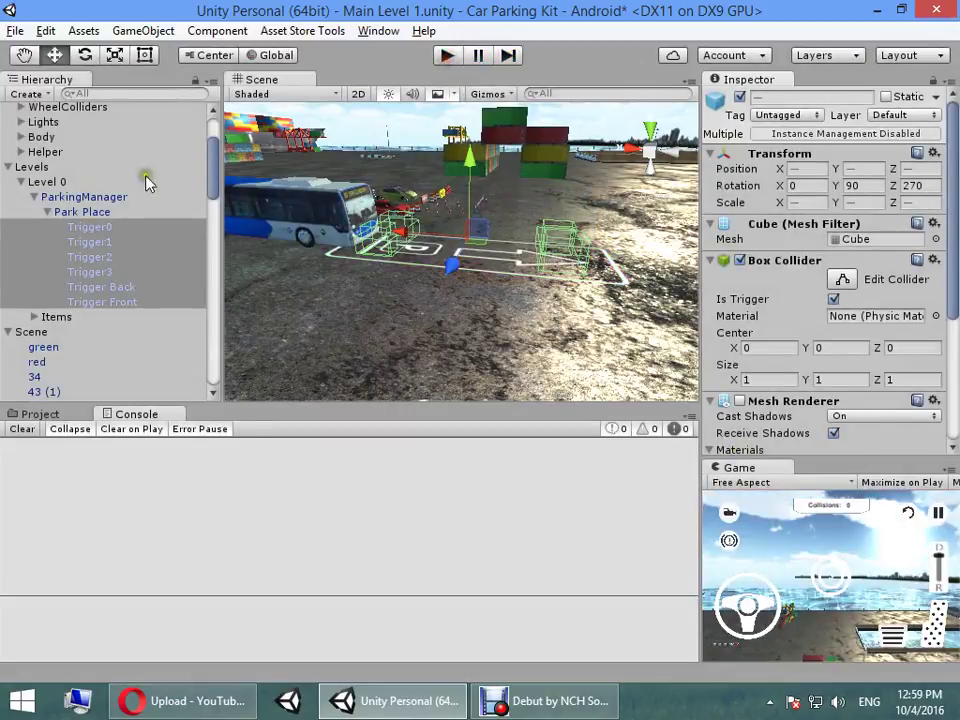
Apply the Park Place changes to its prefab
left_click(92, 214)
left_click(47, 213)
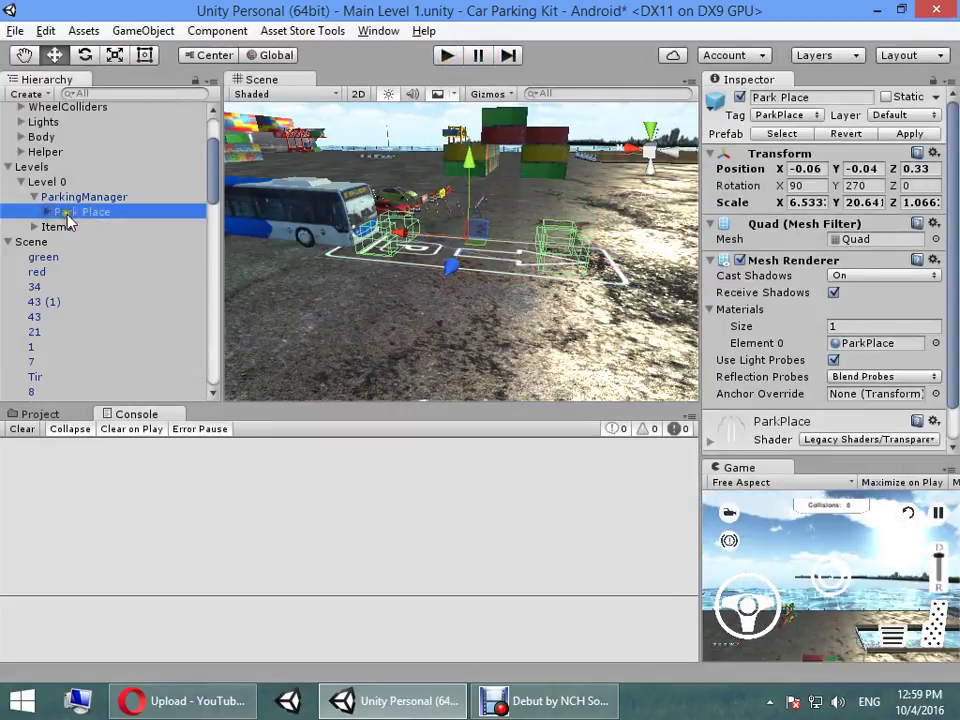
left_click(908, 136)
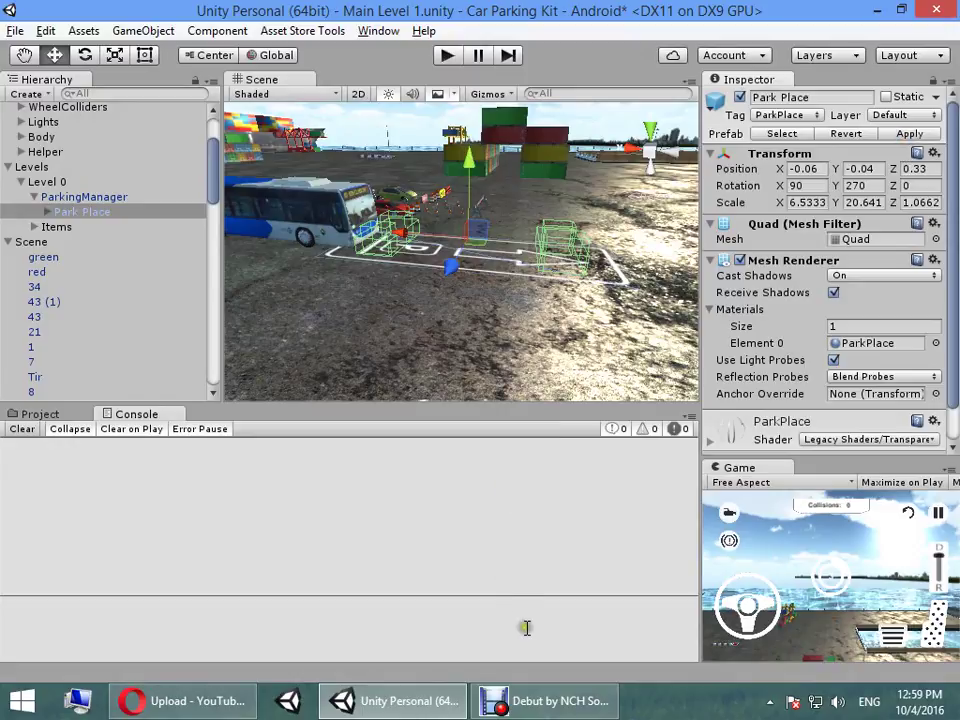